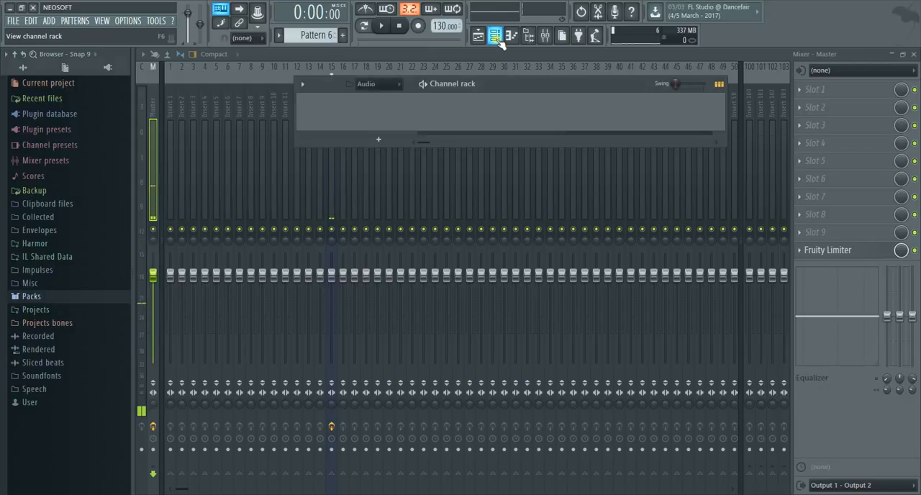
Move the channel rack down over the mixer and expand the Packs folder in the browser
drag(576, 87, 567, 166)
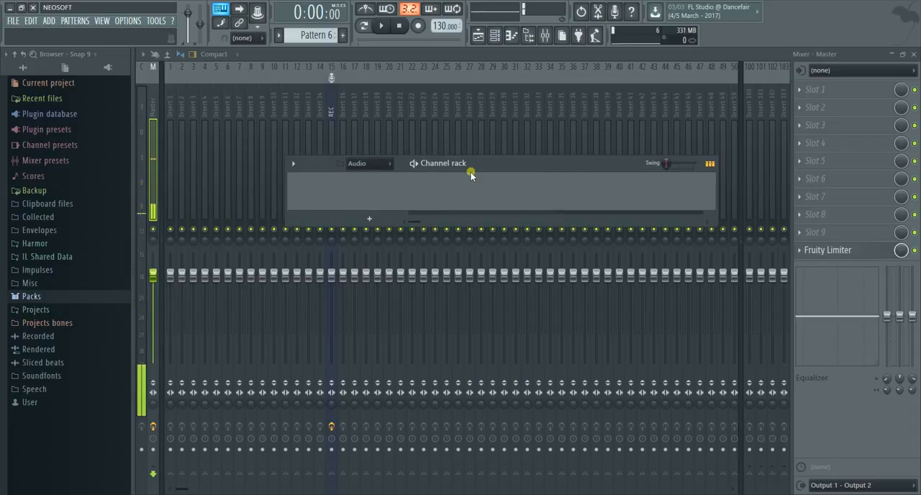
click(19, 297)
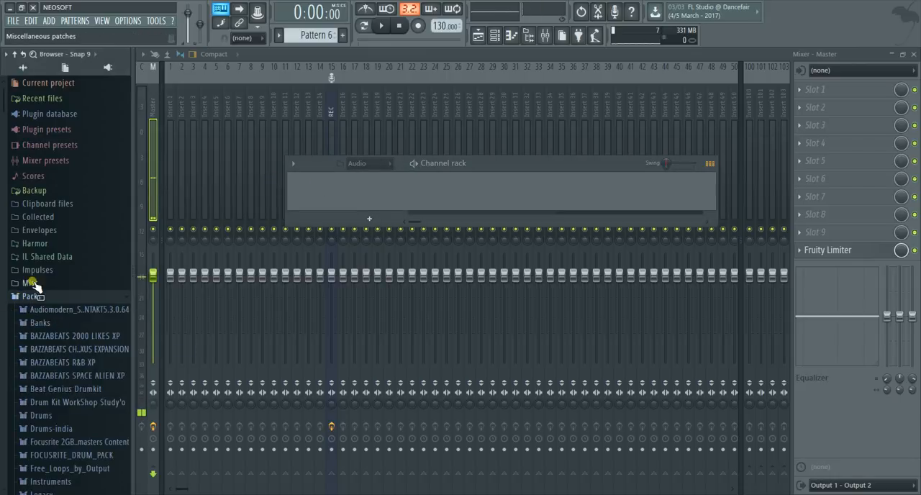
scroll(44, 313, up, 1)
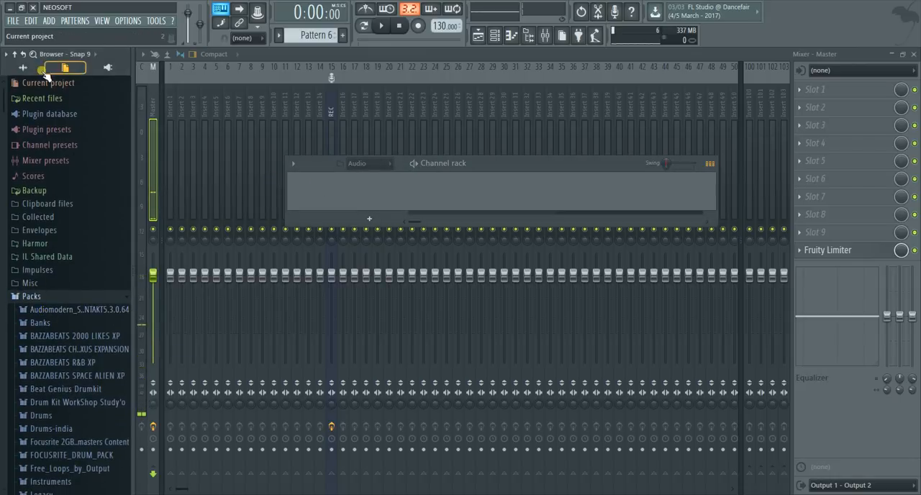
Review the browser's All, Current project and Plugin database views, and examine the sample packs in the Packs folder
click(22, 67)
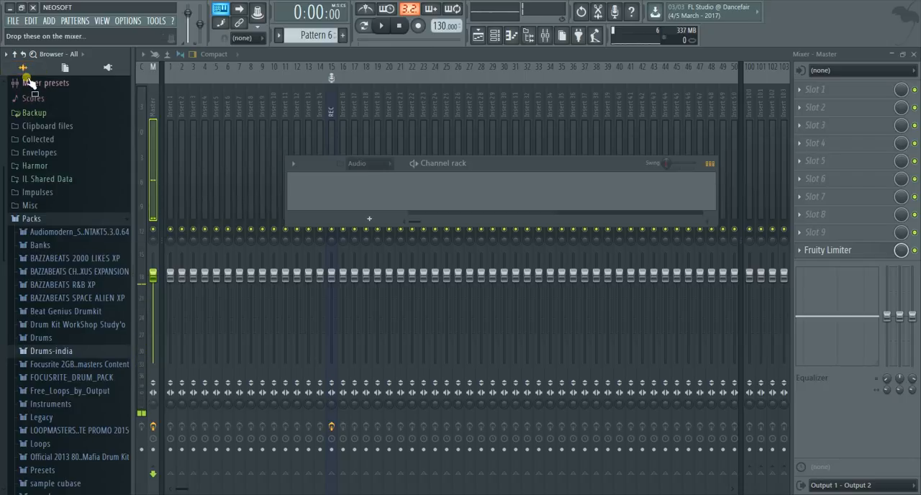
click(63, 69)
click(112, 68)
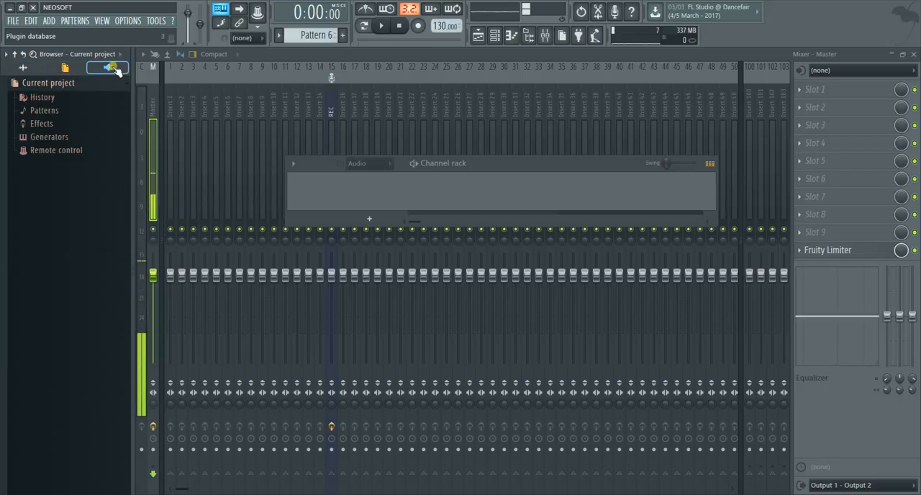
click(23, 68)
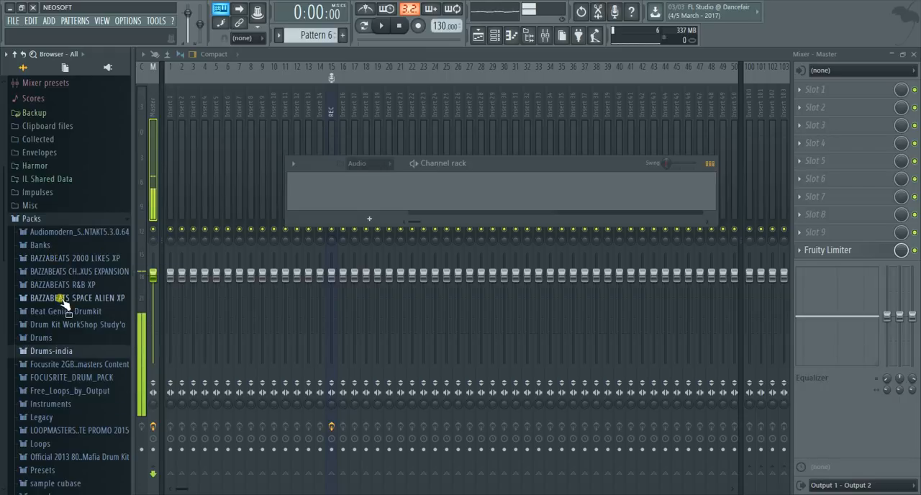
click(31, 218)
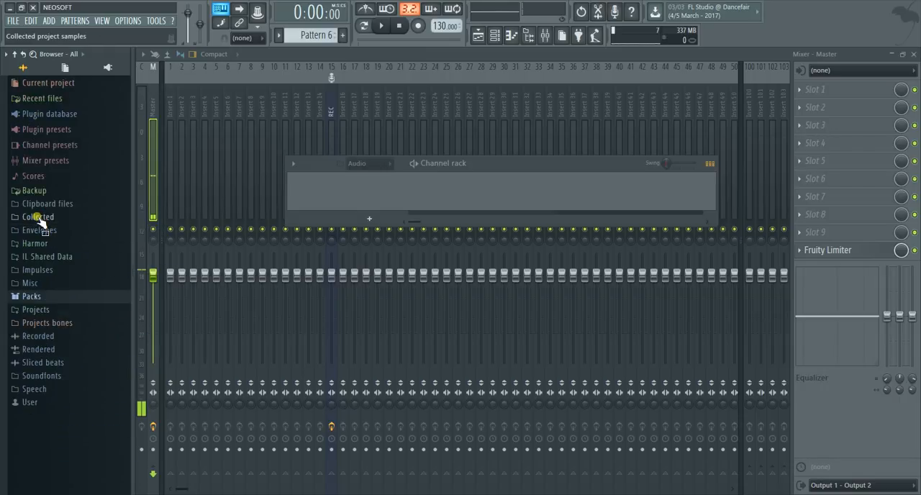
click(34, 298)
scroll(37, 319, down, 4)
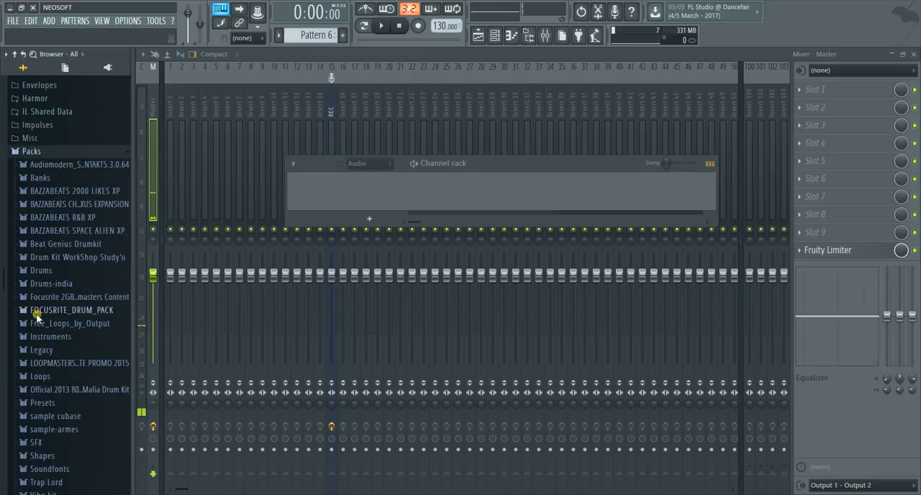
scroll(40, 319, down, 3)
scroll(39, 319, up, 1)
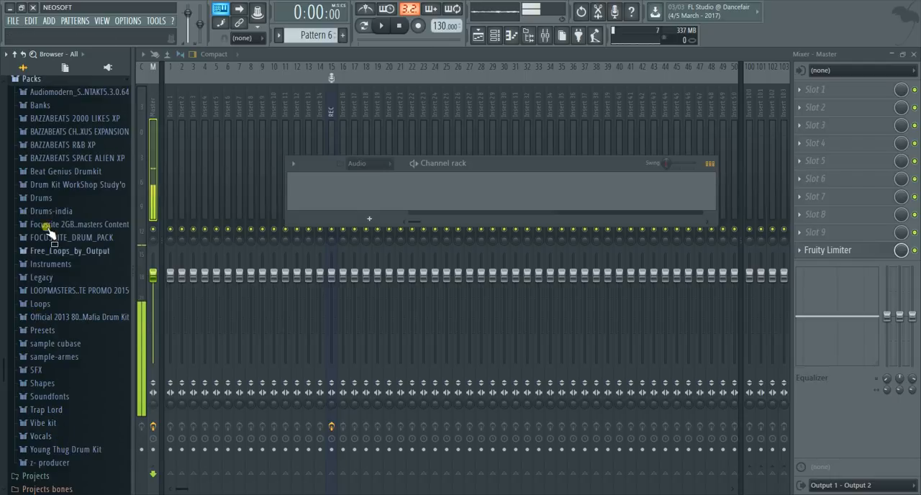
scroll(66, 275, up, 4)
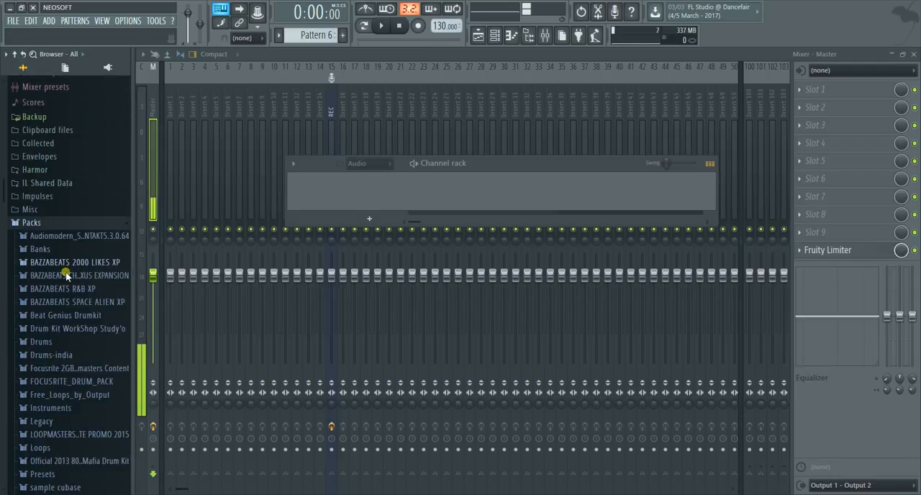
Add the TC Kick 01 sample from the Kicks folder of Drum Kit WorkShop Study'o to the empty channel rack
click(70, 329)
scroll(69, 325, down, 2)
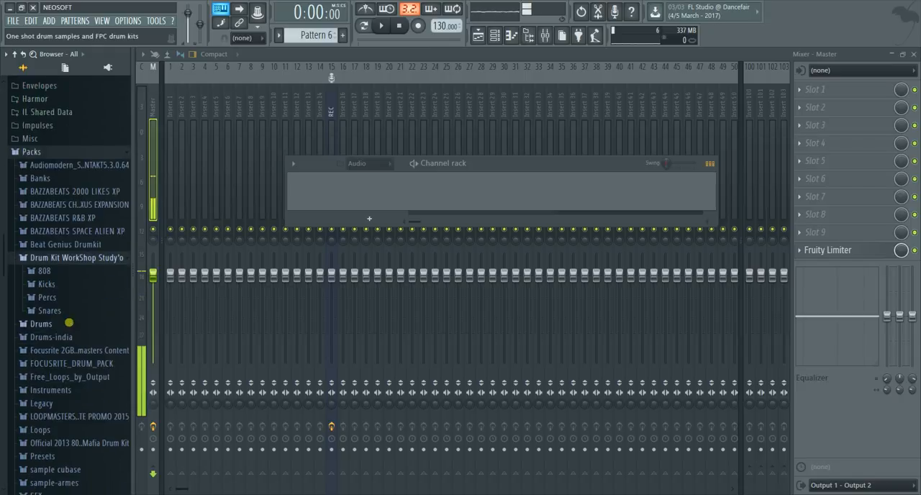
click(47, 285)
click(47, 138)
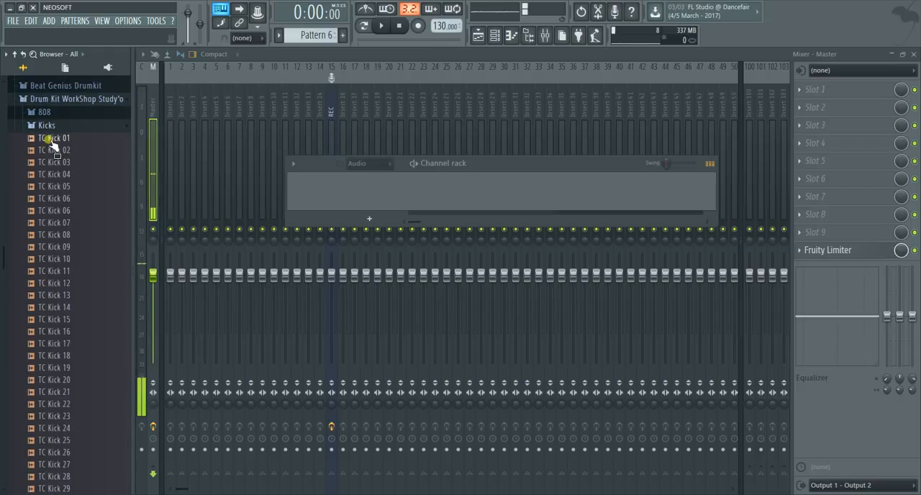
drag(51, 142, 325, 194)
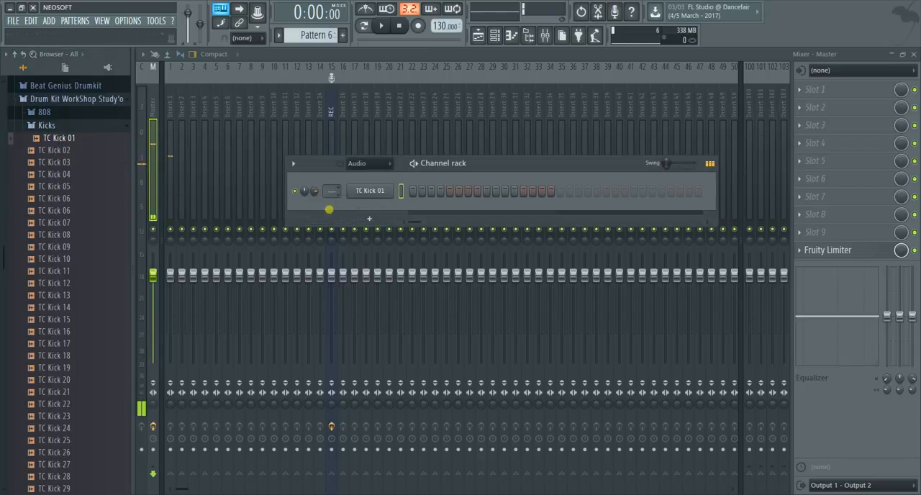
Fill each 4 steps on the TC Kick 01 channel and extend the pattern to 32 steps
right_click(392, 200)
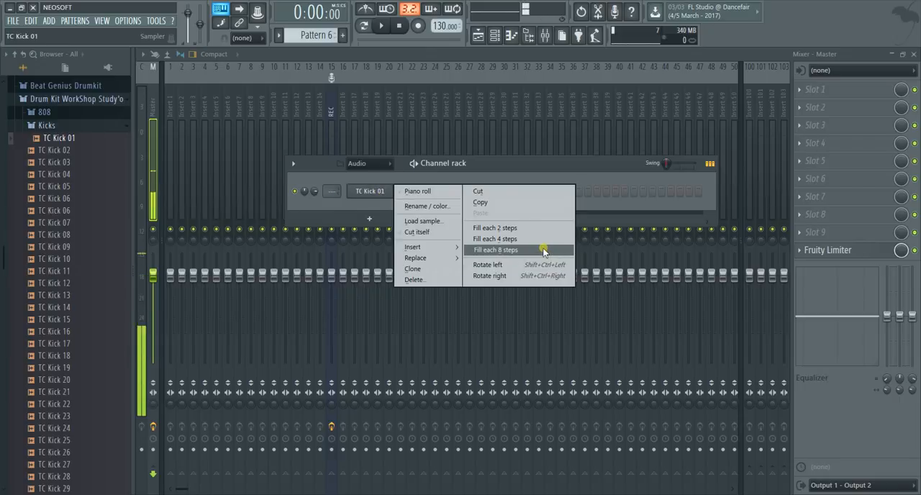
click(371, 192)
right_click(373, 195)
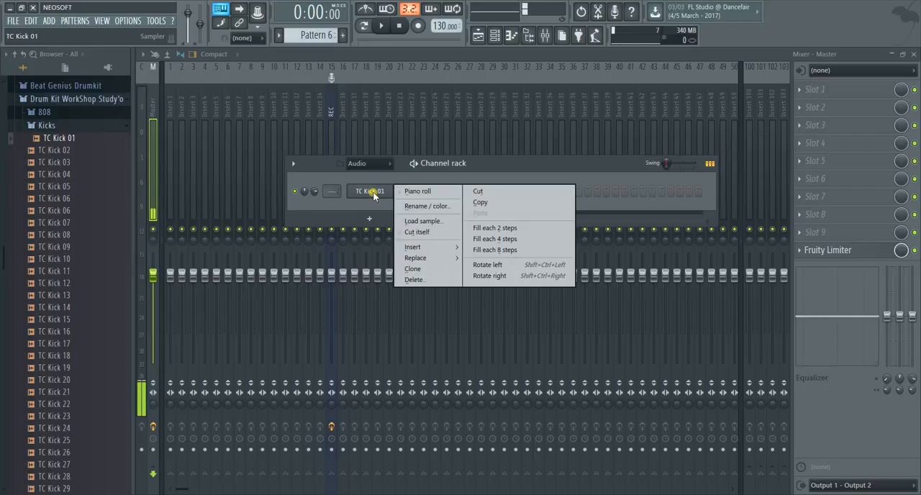
click(492, 239)
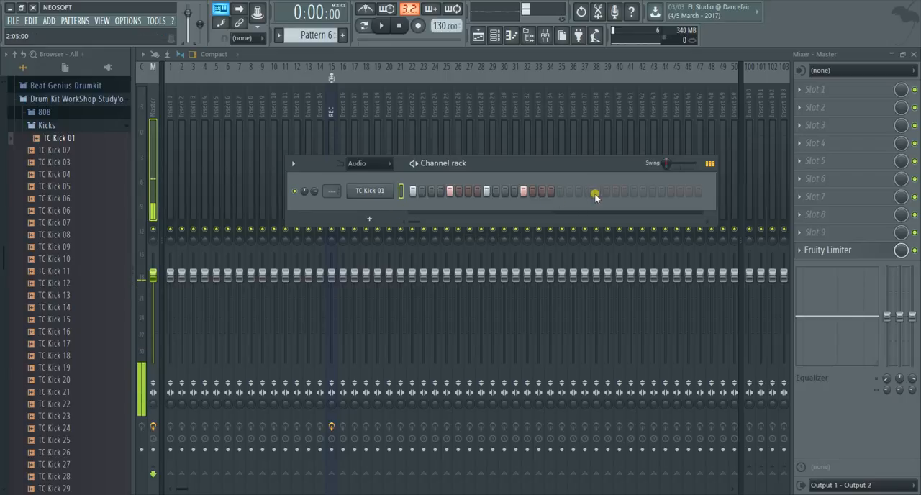
click(563, 189)
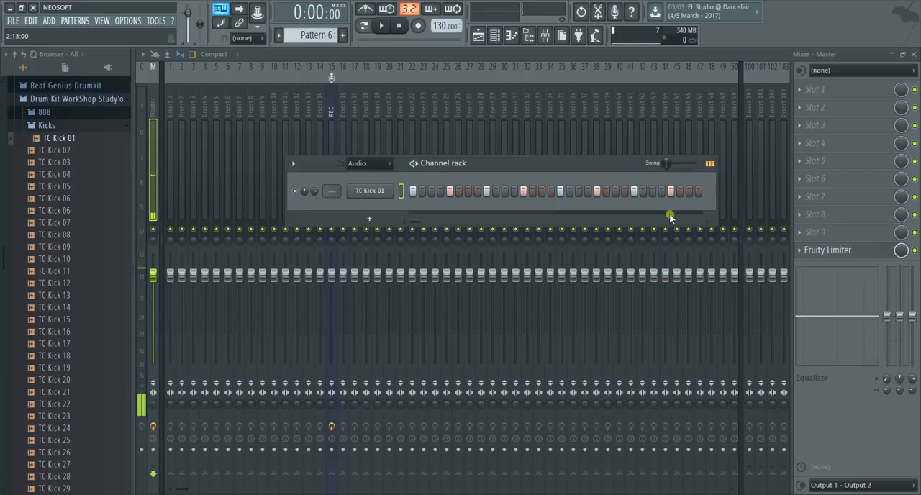
Audition TC SNARE 01 to 06 from the Snares folder and add TC SNARE 06 as a channel below the kick
click(46, 125)
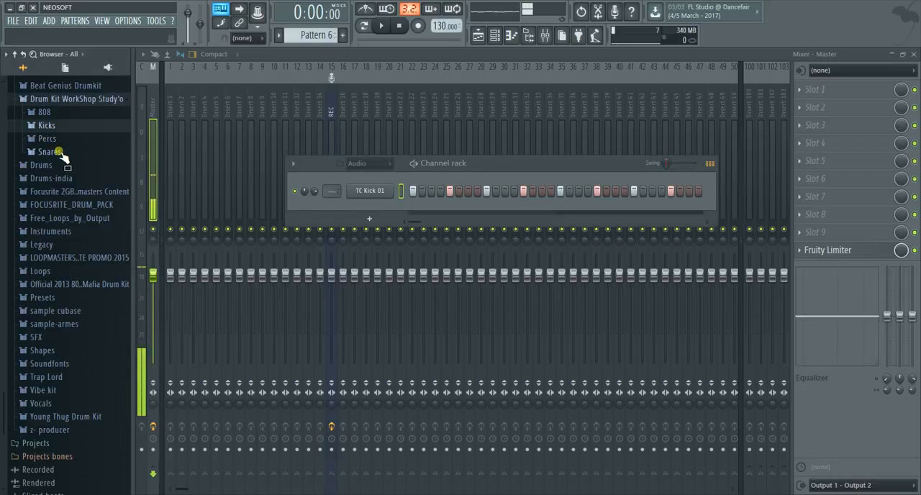
click(58, 152)
click(62, 164)
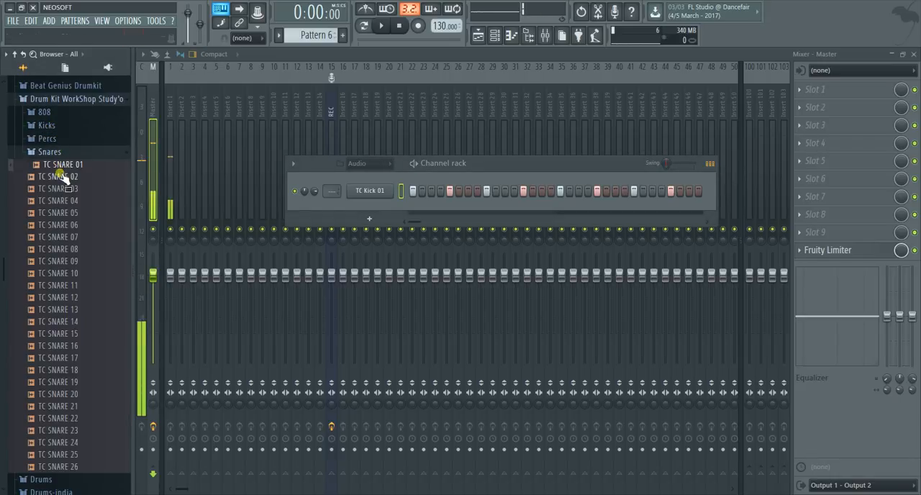
click(63, 176)
click(66, 188)
click(72, 201)
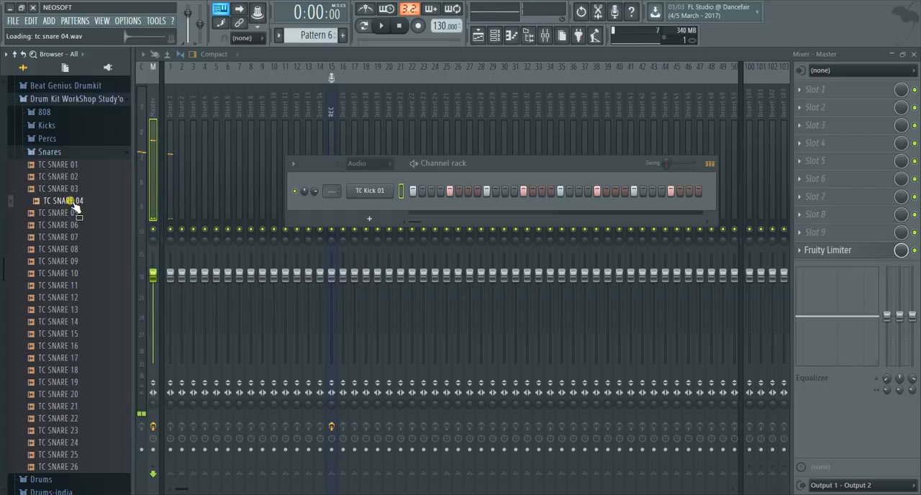
click(75, 213)
click(77, 225)
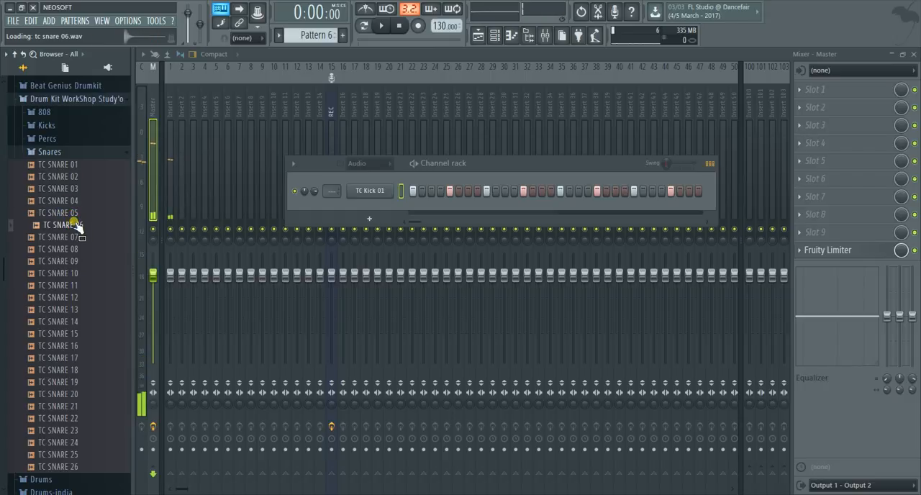
drag(77, 225, 367, 210)
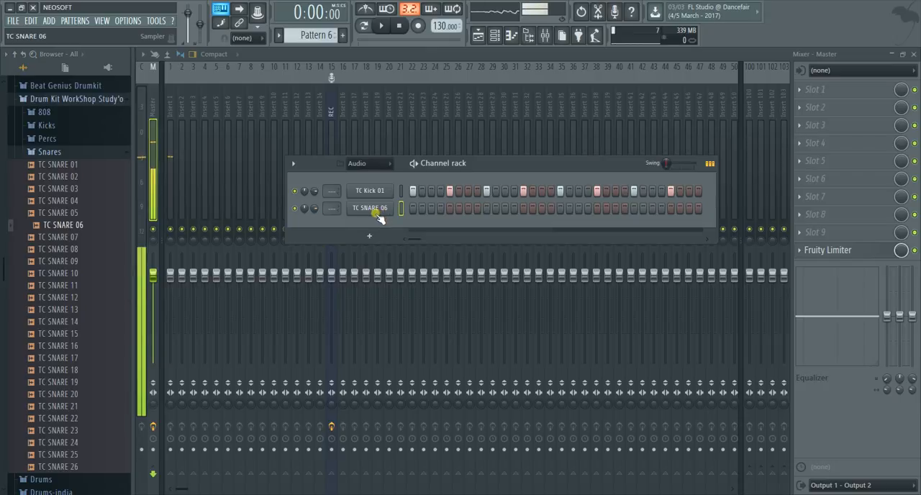
Swap the snare channel's sample to TC SNARE 01 and back to TC SNARE 06
click(54, 167)
drag(54, 171, 368, 215)
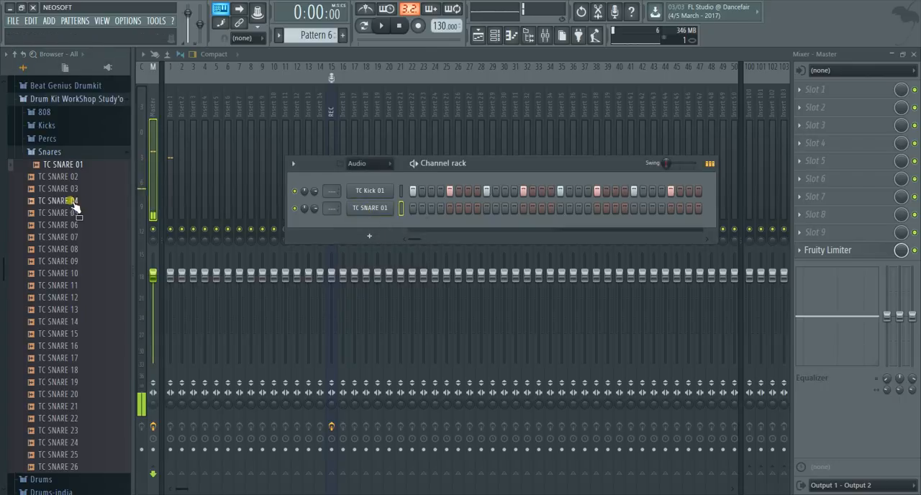
drag(66, 228, 383, 211)
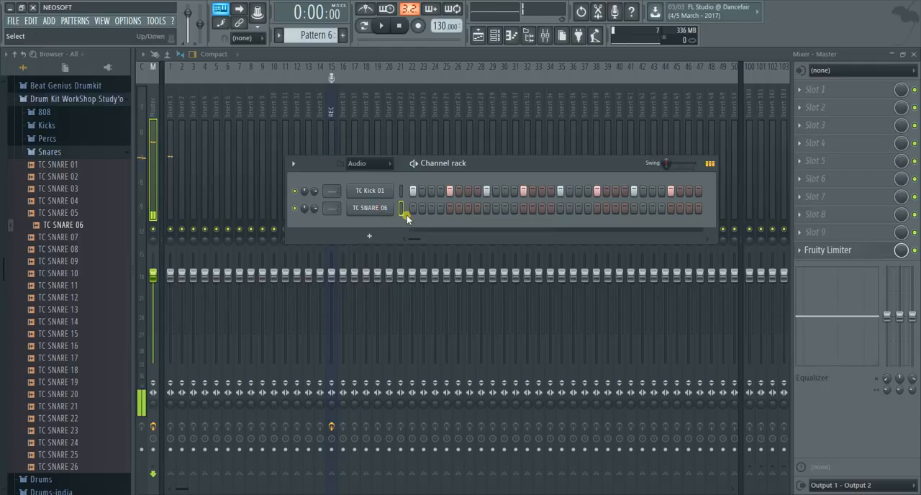
Audition the TC SNARE 06 channel and fill each 8 steps of its sequence
click(357, 213)
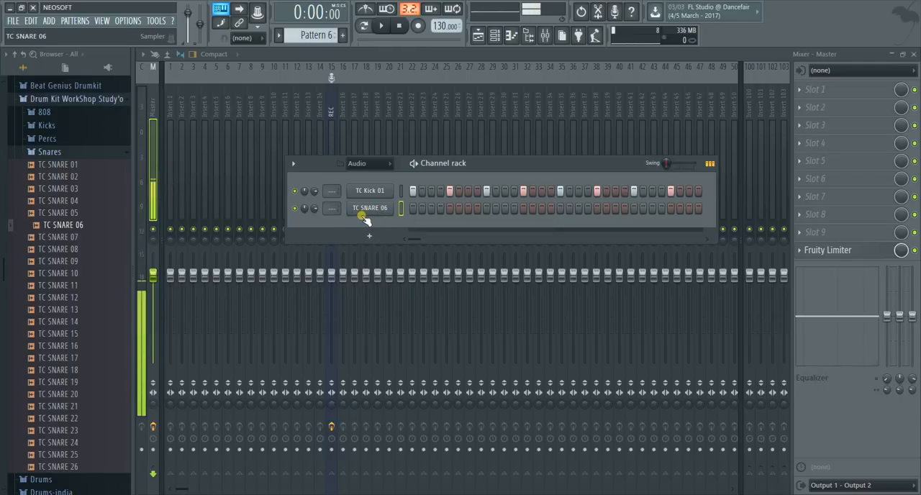
click(365, 217)
click(365, 216)
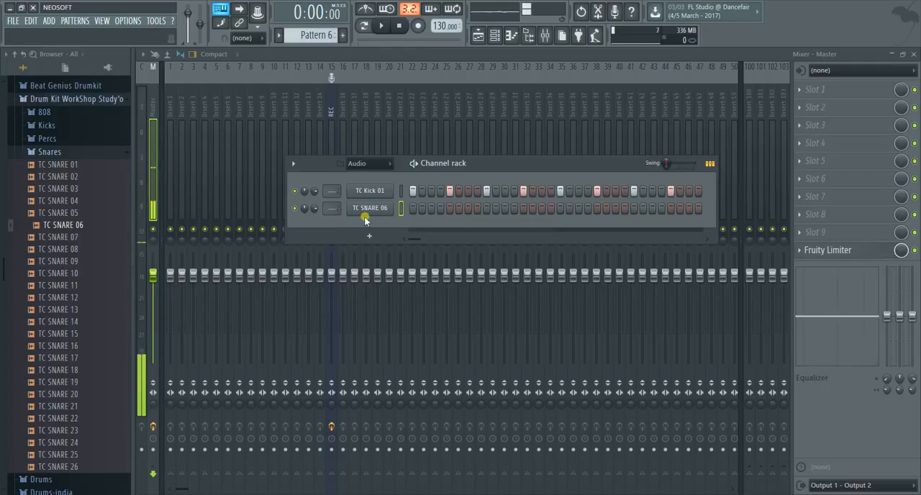
click(368, 217)
right_click(369, 215)
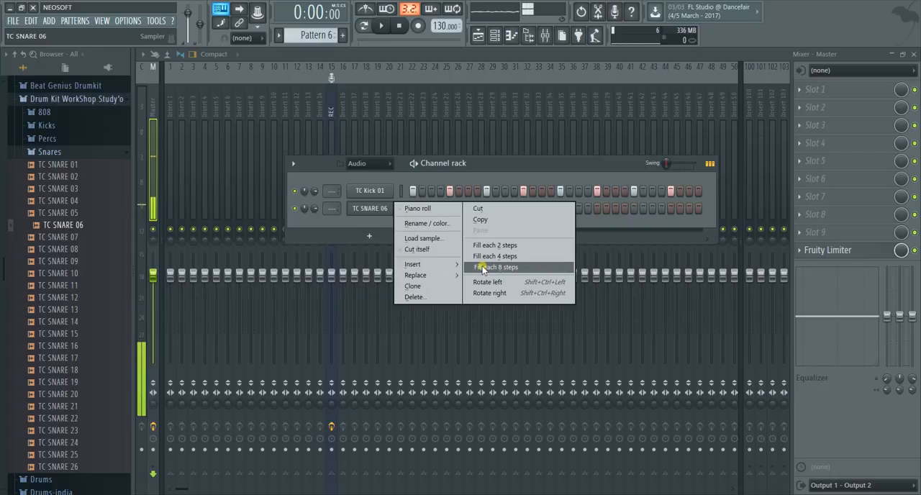
click(508, 267)
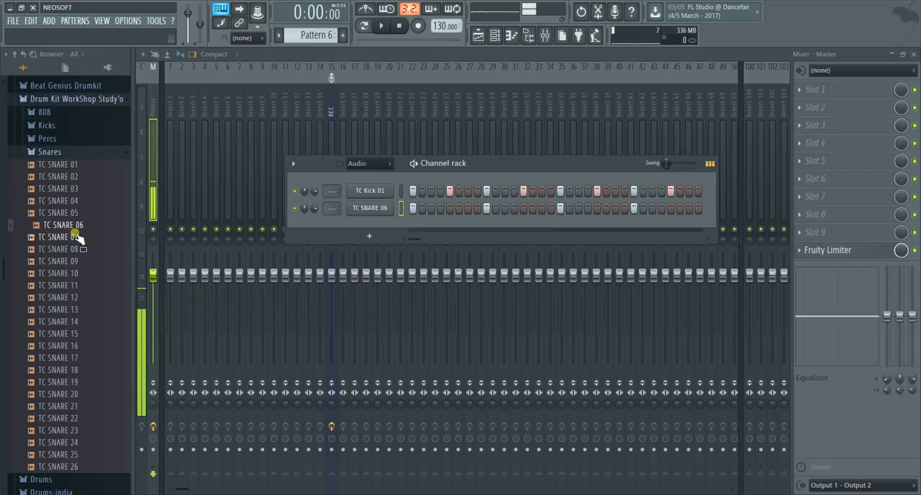
drag(79, 240, 84, 239)
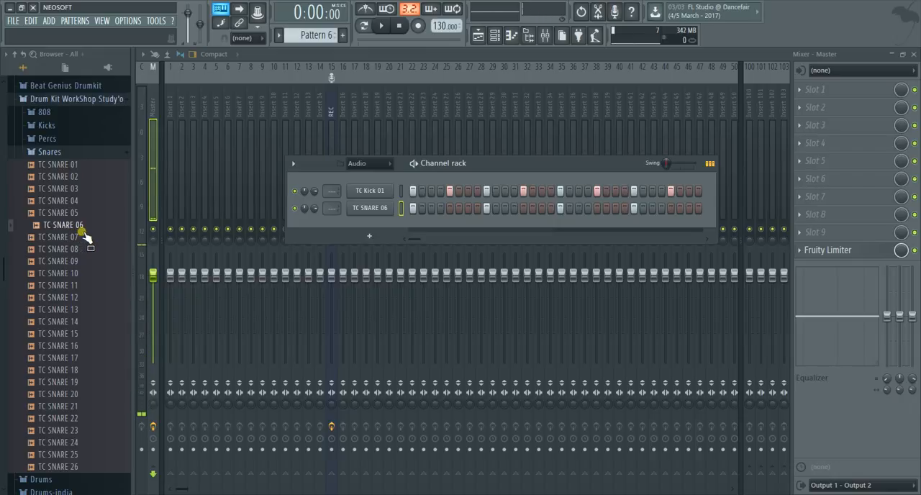
drag(84, 233, 78, 238)
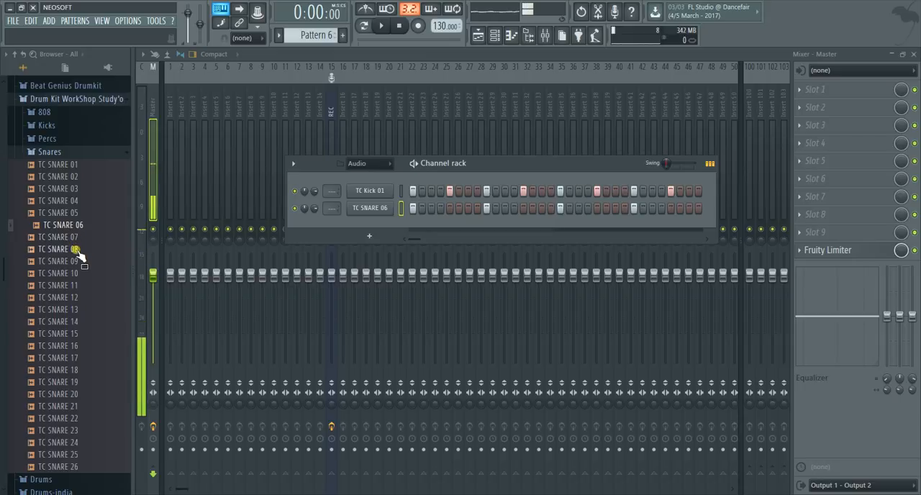
Audition TC PERC samples up to 03 from the Percs folder and add TC PERC 03 as a channel below the snare
click(54, 152)
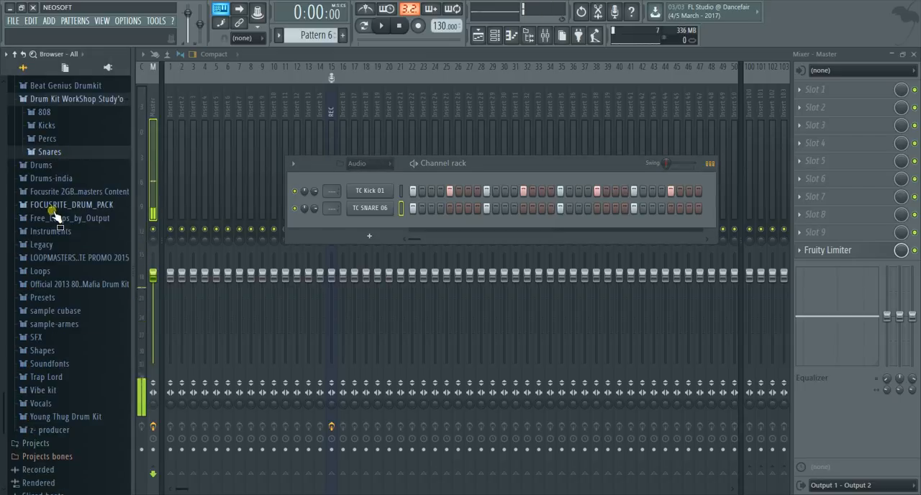
click(50, 139)
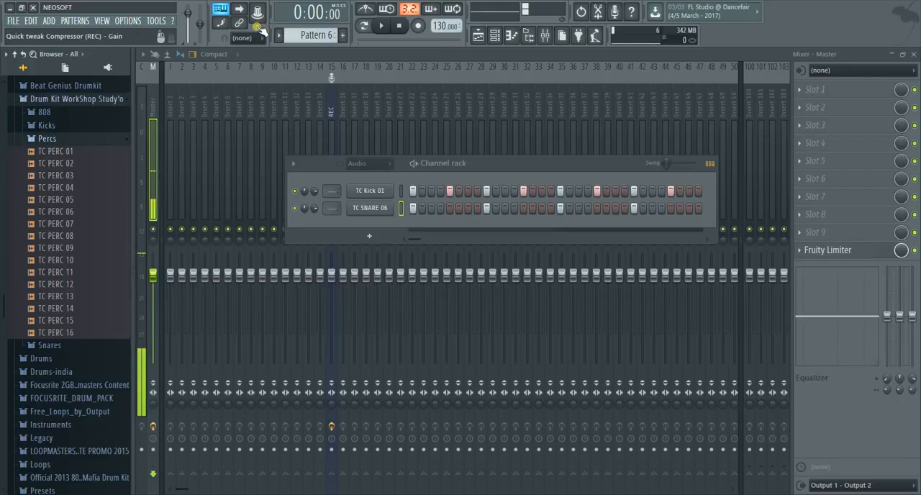
drag(52, 152, 55, 164)
click(56, 165)
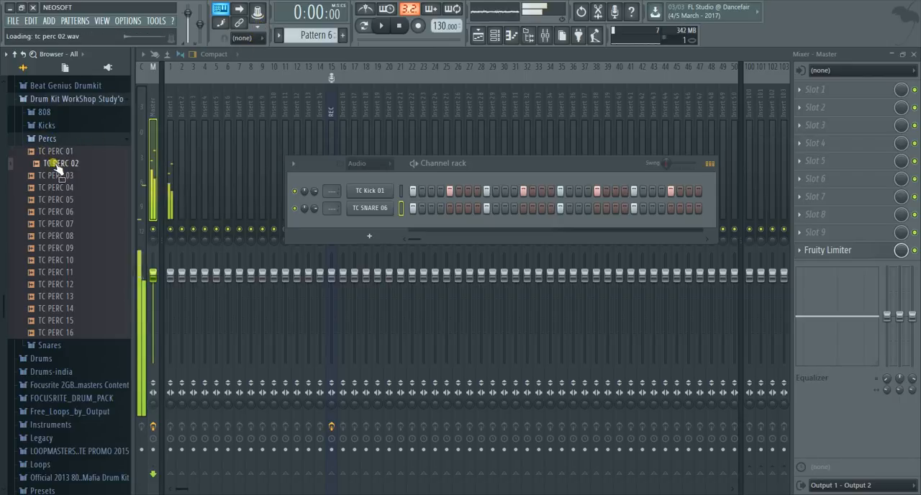
click(64, 177)
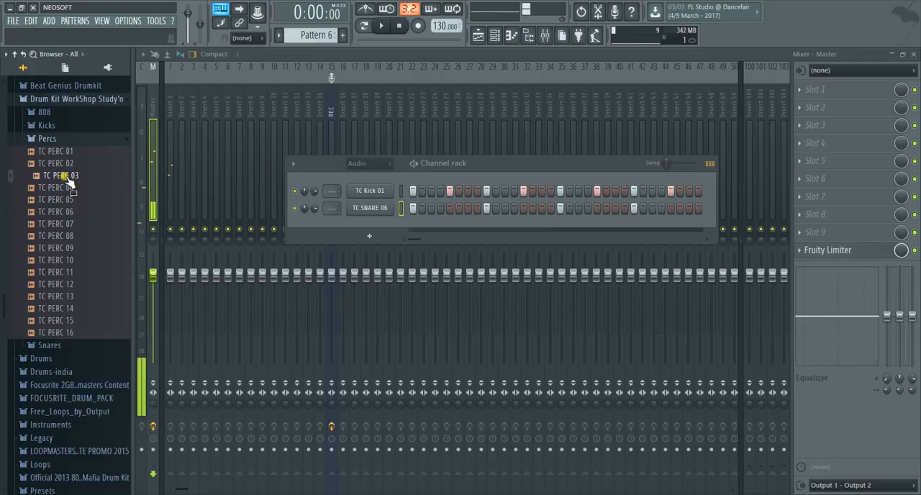
click(65, 176)
drag(69, 180, 385, 233)
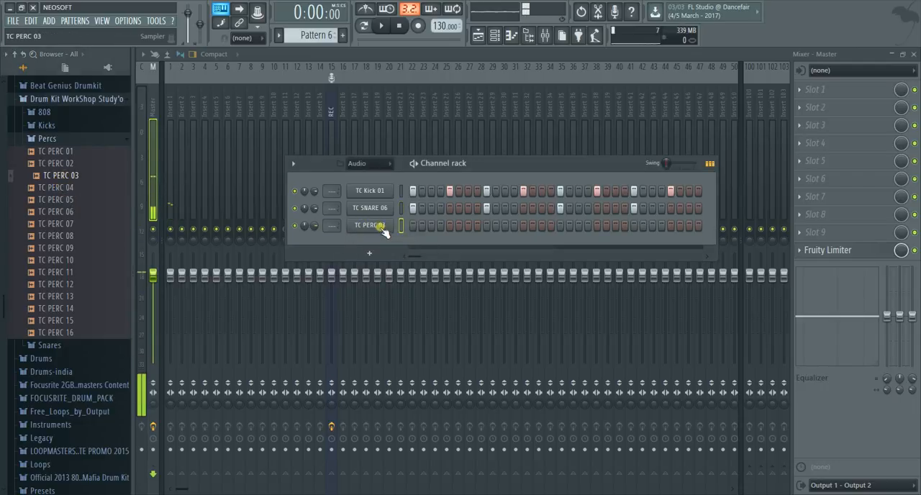
Fill each 2 steps of the TC PERC 03 channel and try playing the pattern
right_click(385, 233)
click(523, 262)
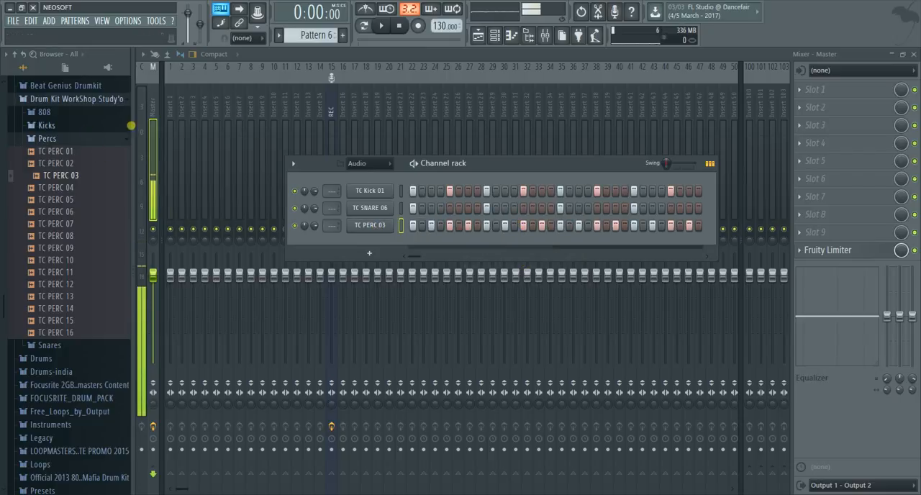
click(392, 26)
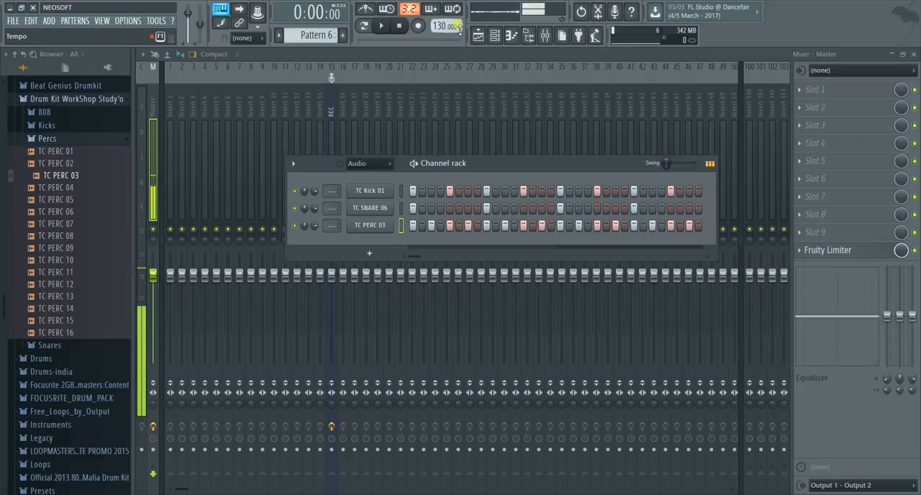
click(383, 27)
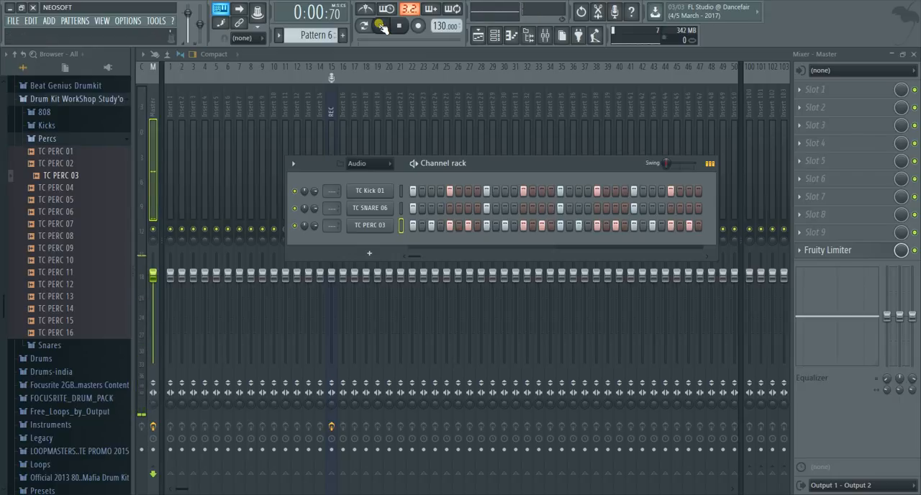
click(399, 25)
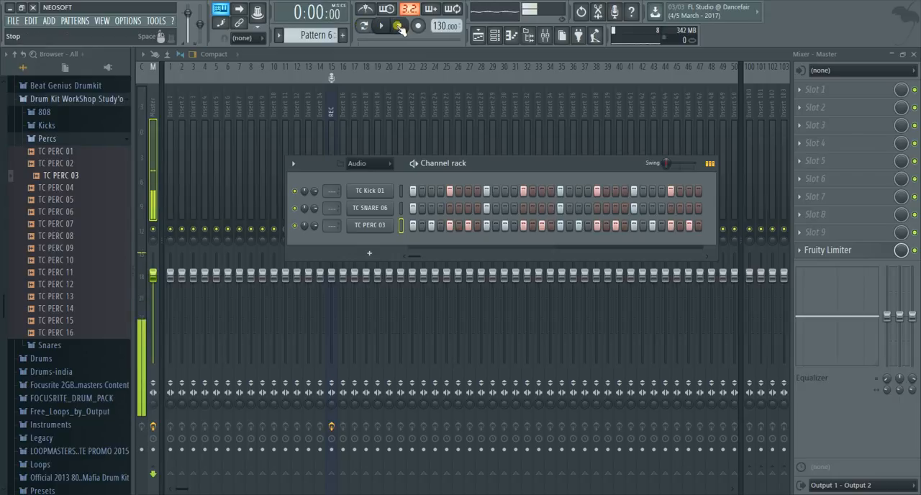
Select the Focusrite USB 2.0 Audio Driver as the device in the audio settings, and close the settings
click(130, 22)
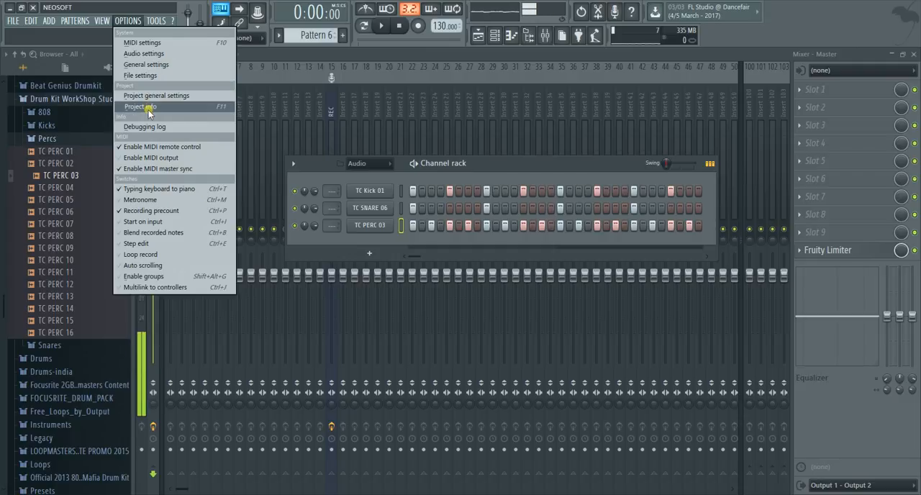
click(147, 54)
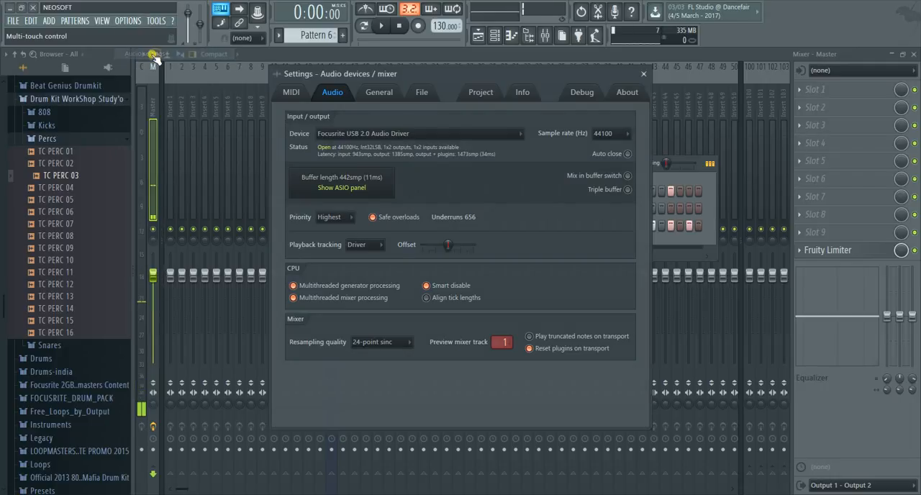
click(519, 134)
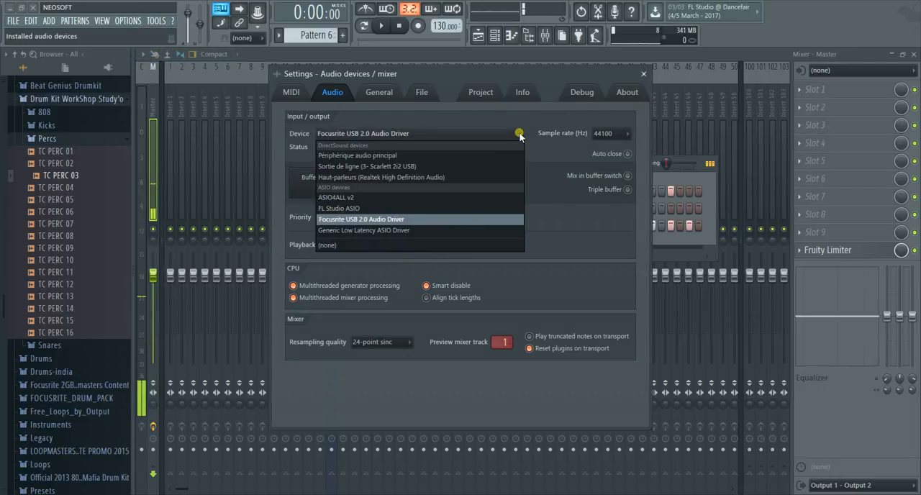
click(480, 221)
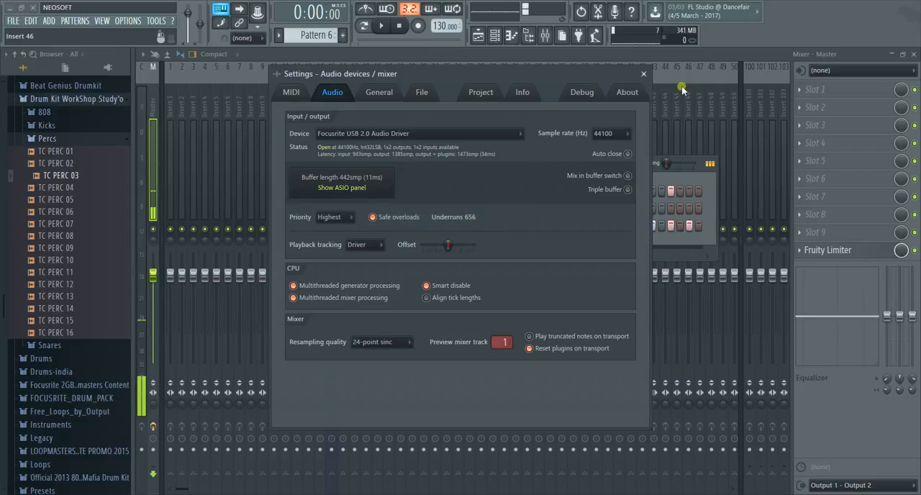
click(644, 73)
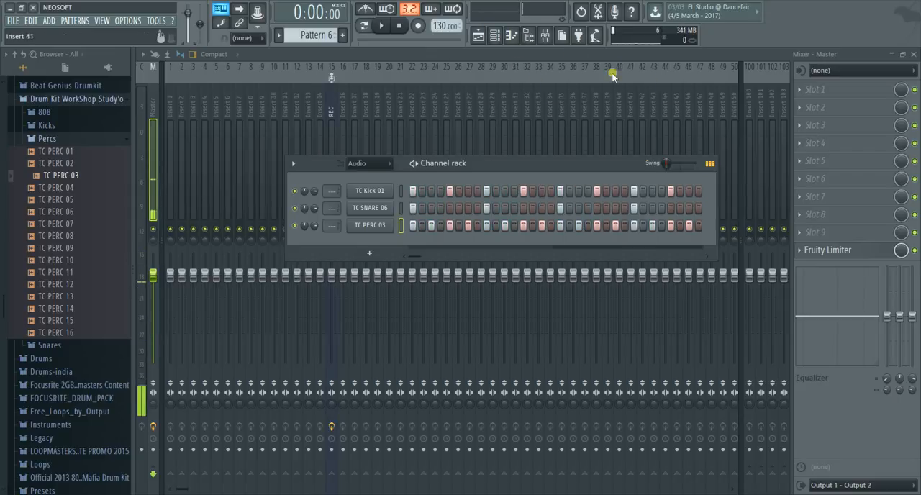
Start playback in song mode and show the playlist with the channel rack over it
click(379, 26)
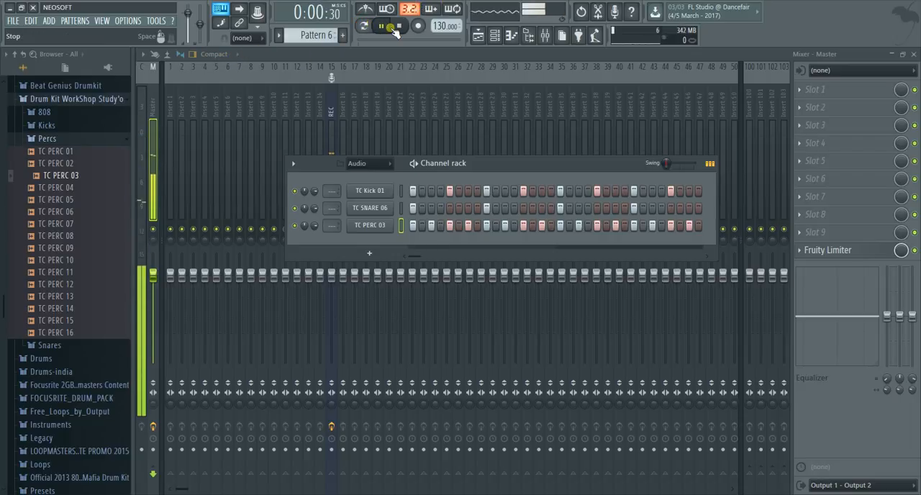
click(478, 36)
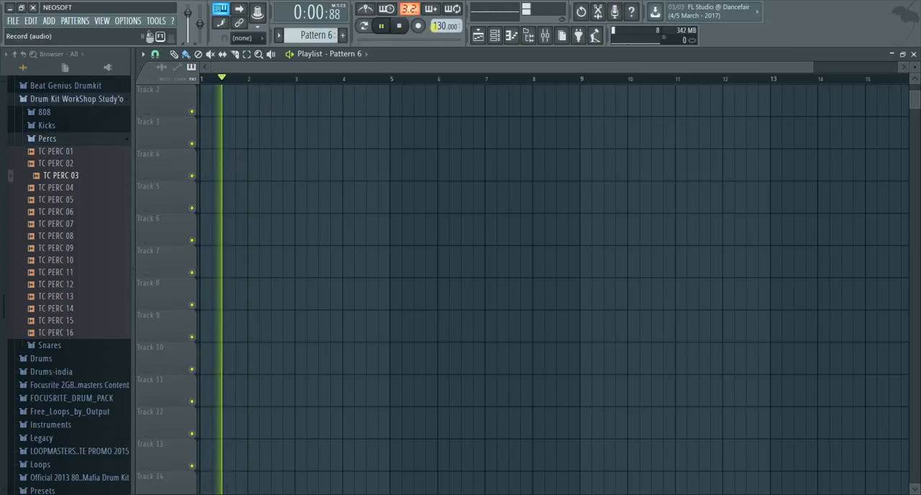
click(495, 36)
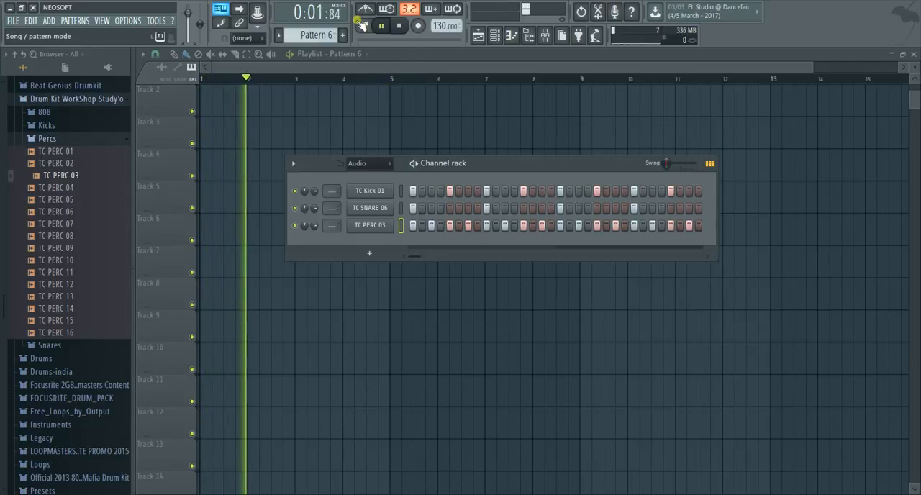
Stop the song, switch playback to pattern mode and listen to Pattern 6
click(398, 26)
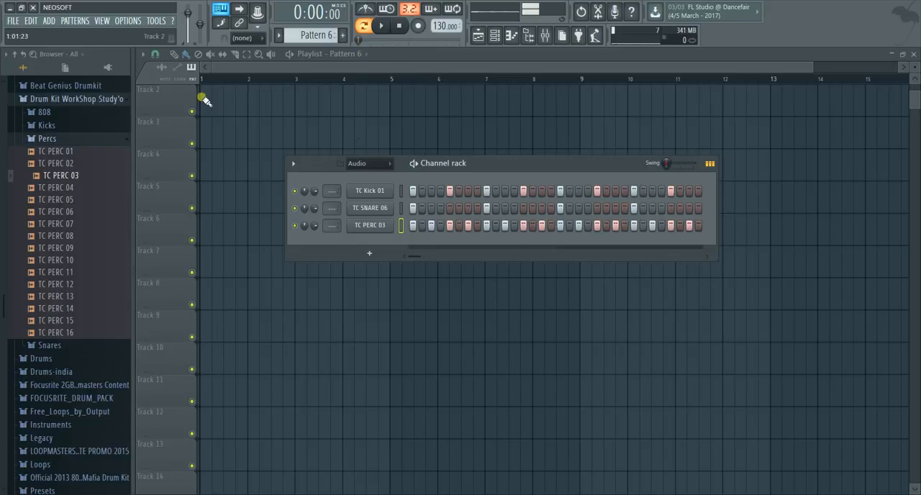
click(383, 26)
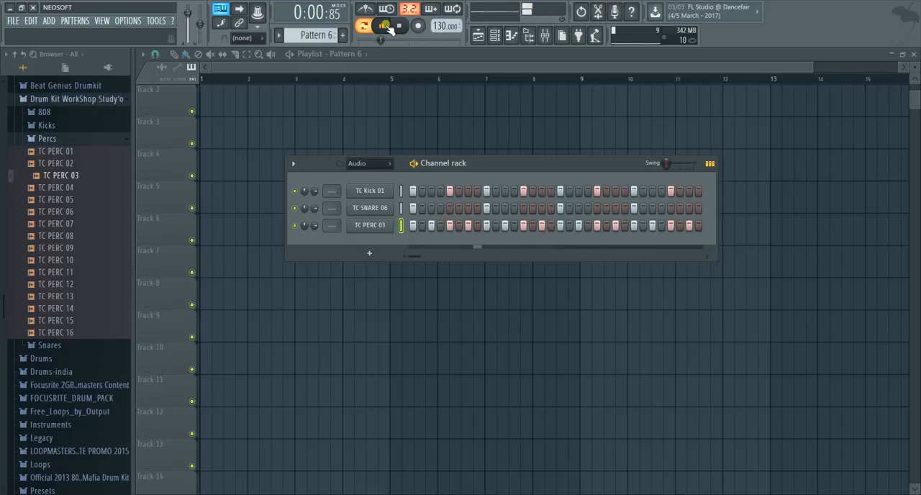
click(402, 26)
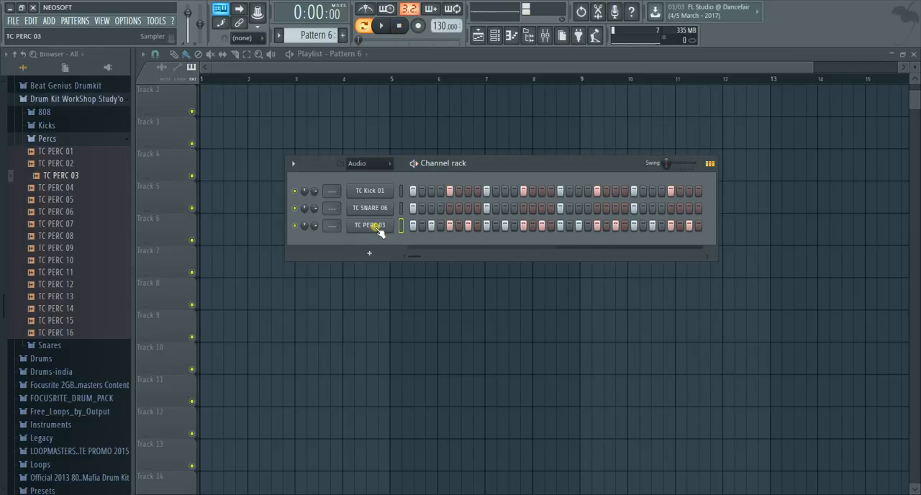
Fill each 4 steps of the TC PERC 03 channel
right_click(377, 227)
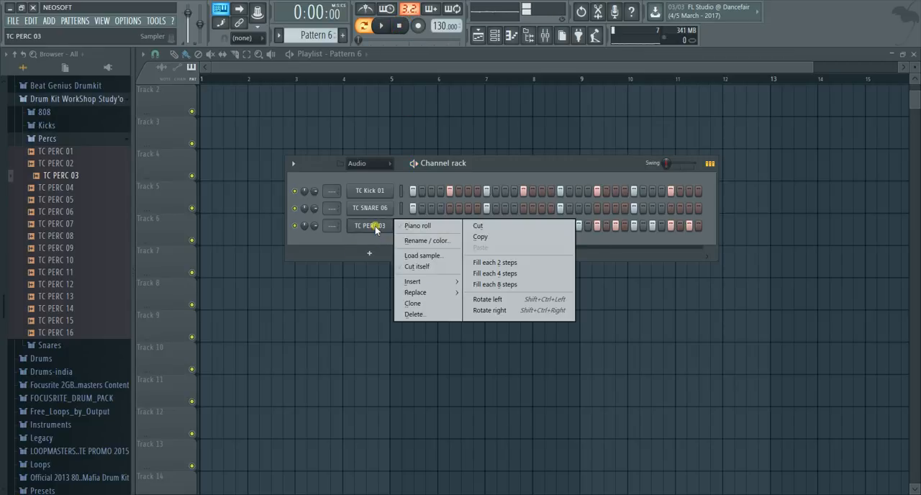
click(479, 277)
click(460, 227)
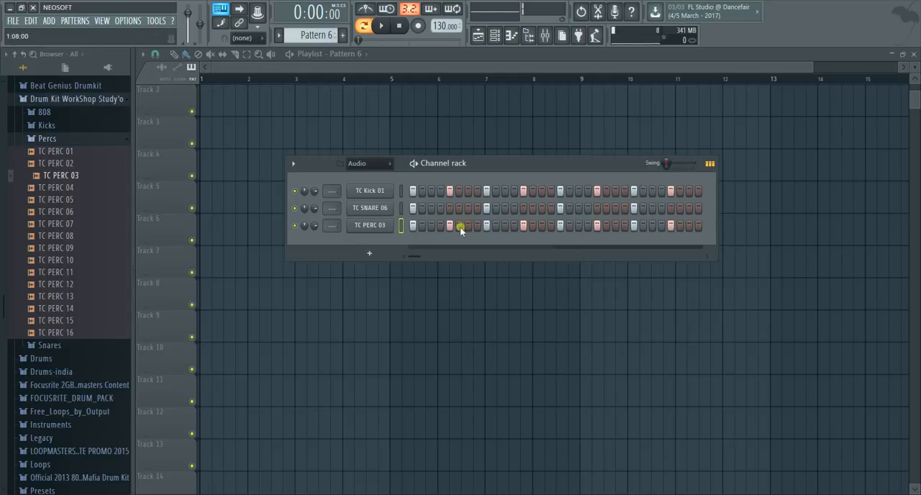
Try TC SNARE 06 filled each 8 and each 2 steps with playback, and settle on each 4 steps
right_click(382, 208)
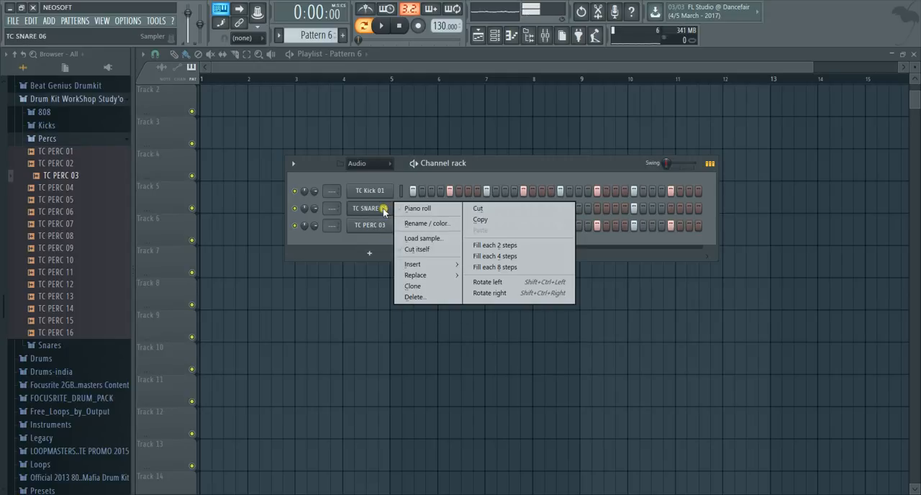
click(492, 268)
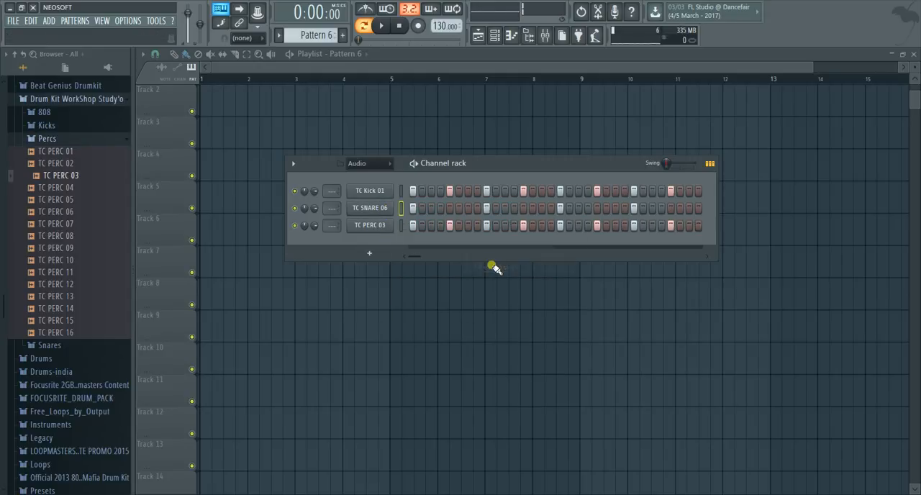
right_click(385, 212)
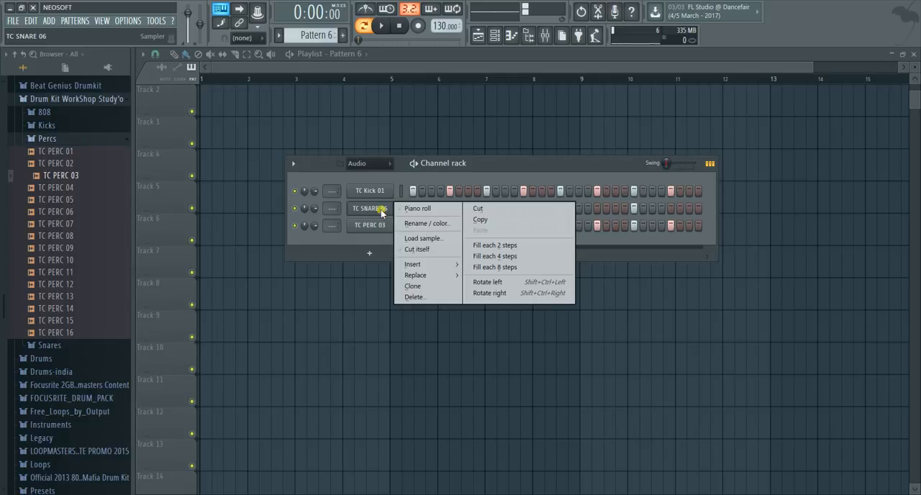
click(482, 247)
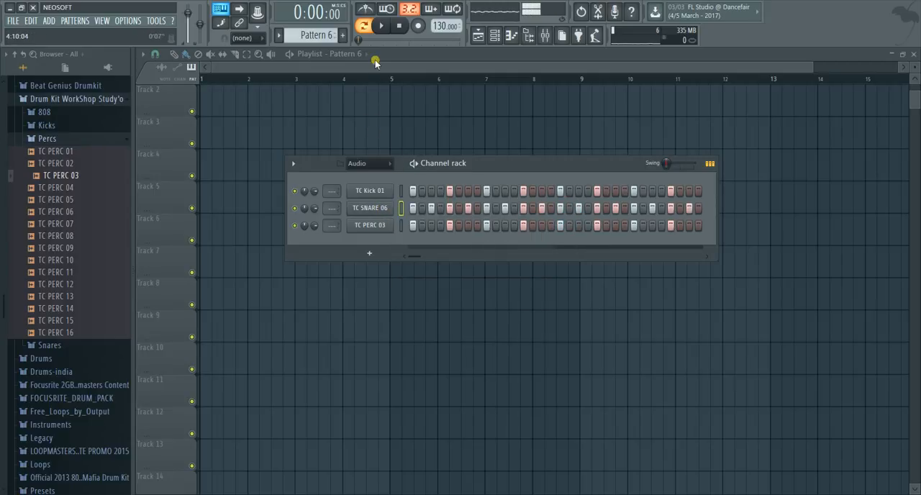
click(380, 26)
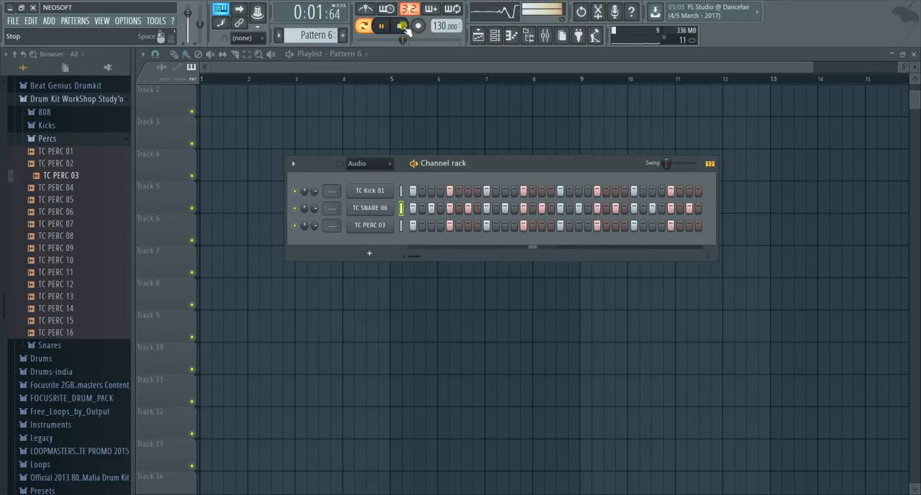
click(401, 26)
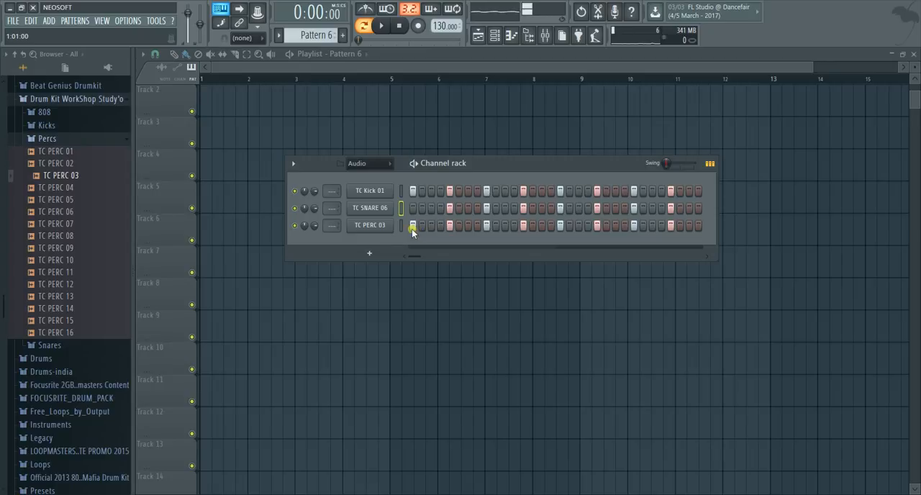
Fill each 2 steps of TC PERC 03 and reverse its sample in the channel settings
right_click(376, 225)
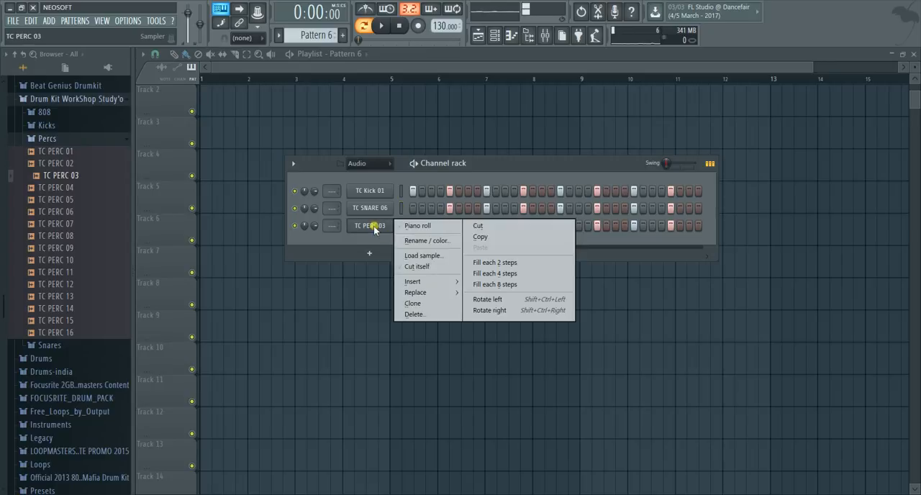
click(495, 263)
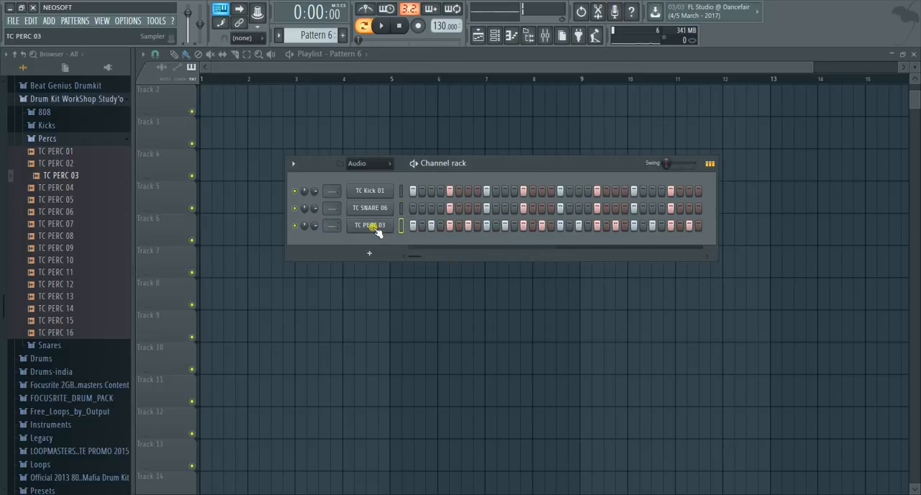
click(374, 226)
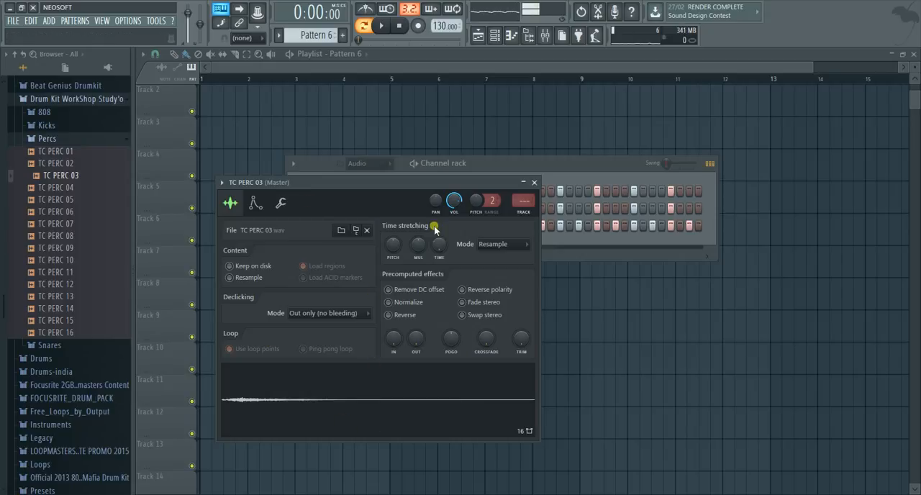
drag(328, 189, 388, 242)
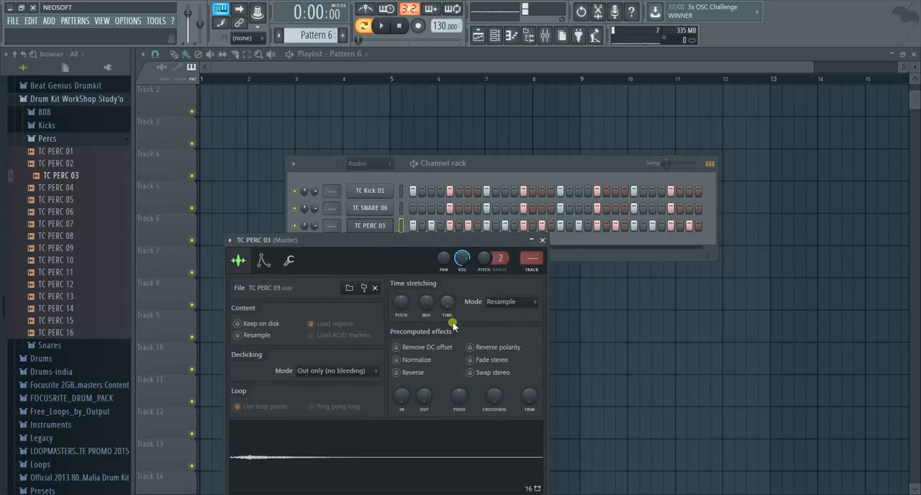
click(397, 373)
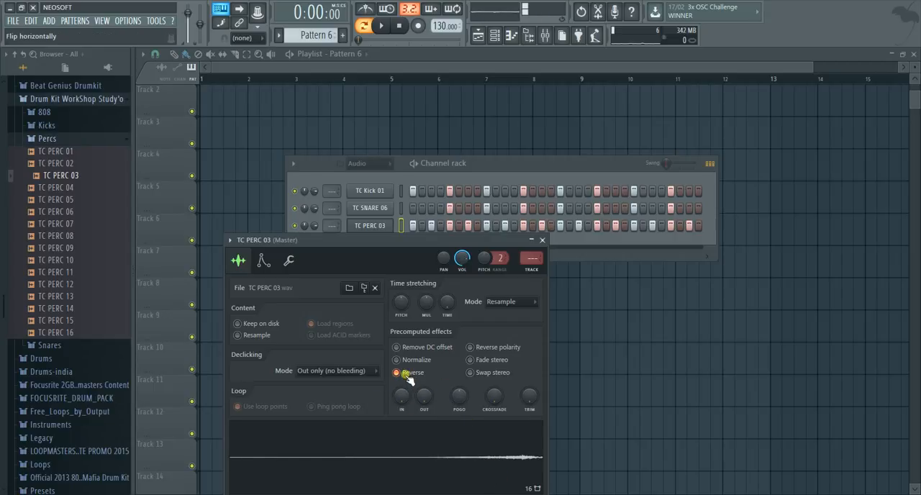
Listen to the pattern with the reversed percussion and move the TC PERC 03 settings window below the channel rack
click(379, 27)
drag(411, 239, 389, 268)
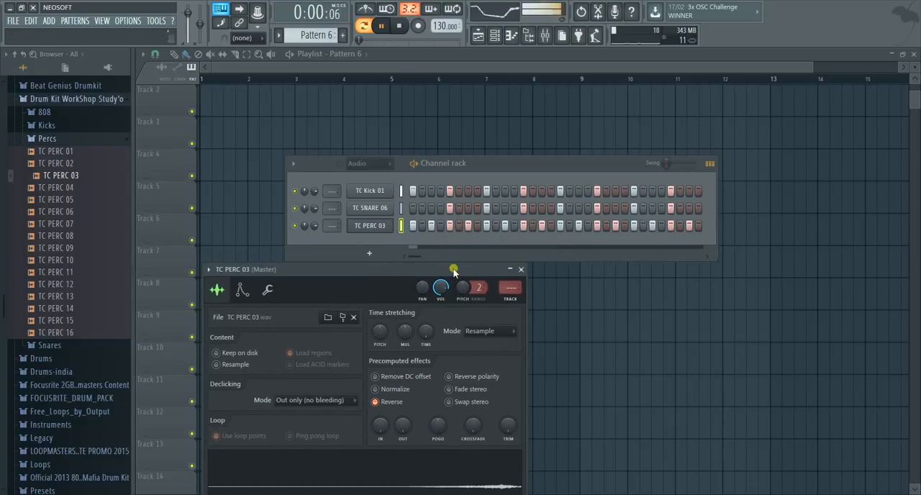
click(401, 25)
Remove the TC SNARE 06 hit on step 9 and play the pattern
right_click(485, 209)
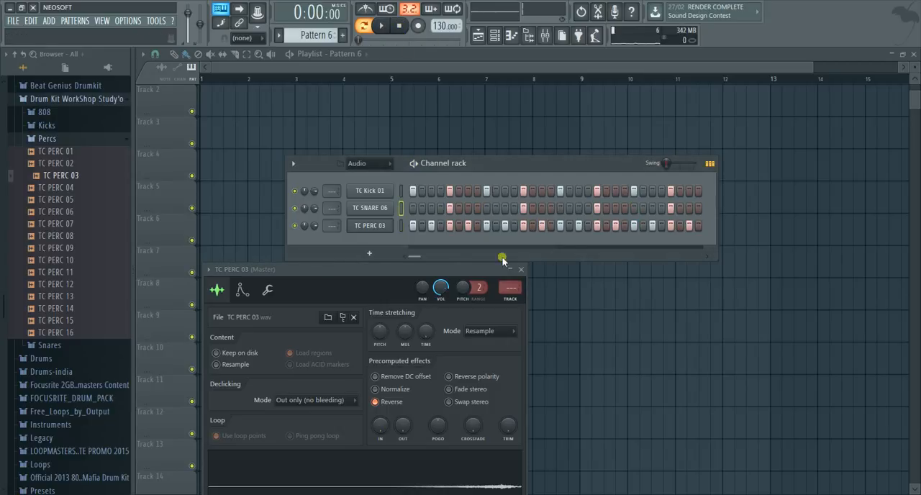
click(382, 27)
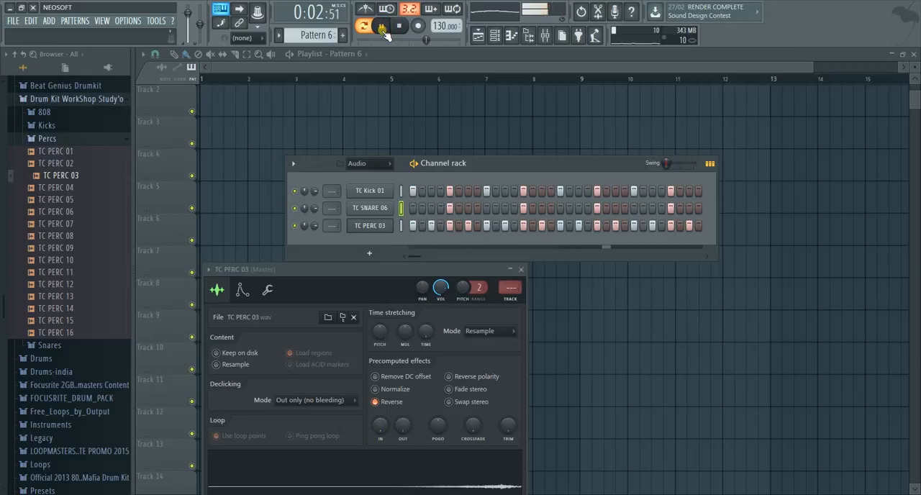
Rearrange the channel rack and the TC PERC 03 settings window so all step rows stay visible, and stop playback
drag(378, 268, 772, 71)
drag(495, 169, 443, 159)
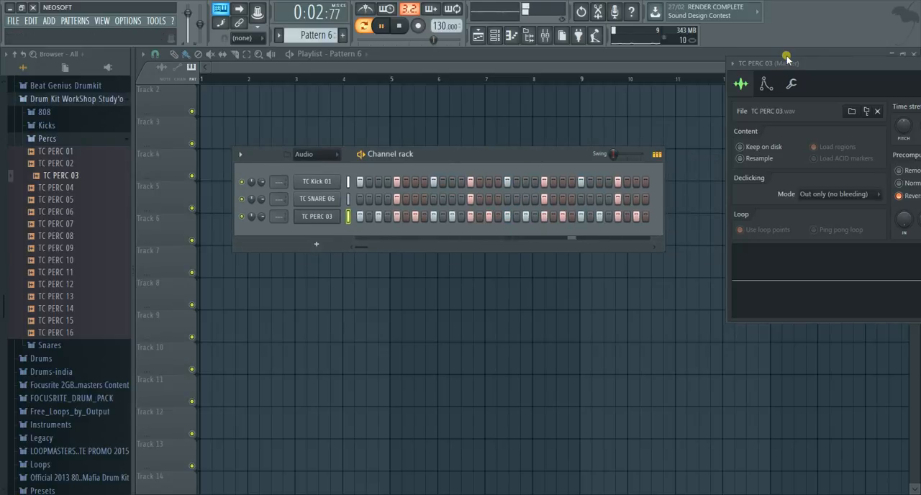
drag(787, 58, 581, 248)
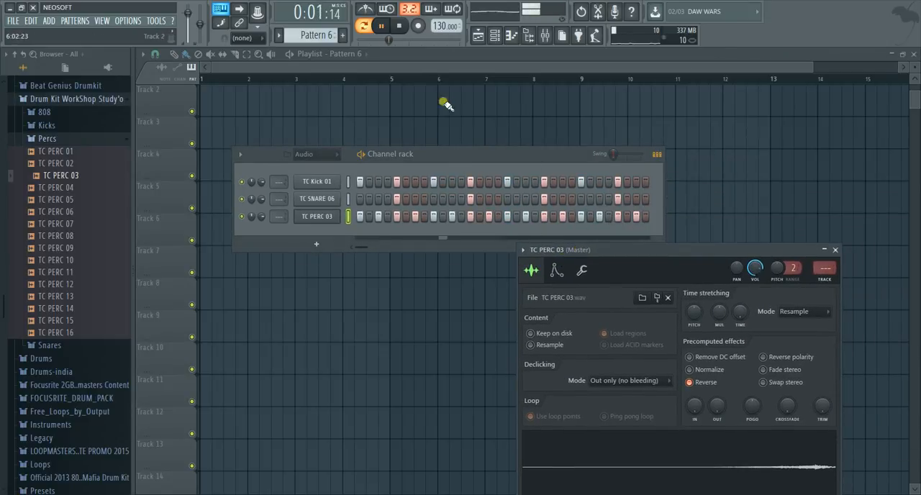
click(398, 25)
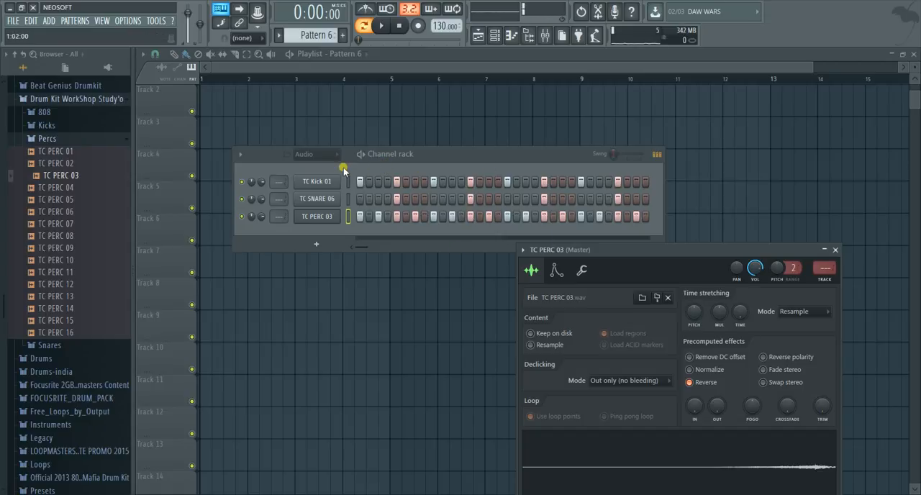
Add a Sakura synth channel to the end of the channel rack and move its plugin window below the rack
click(317, 245)
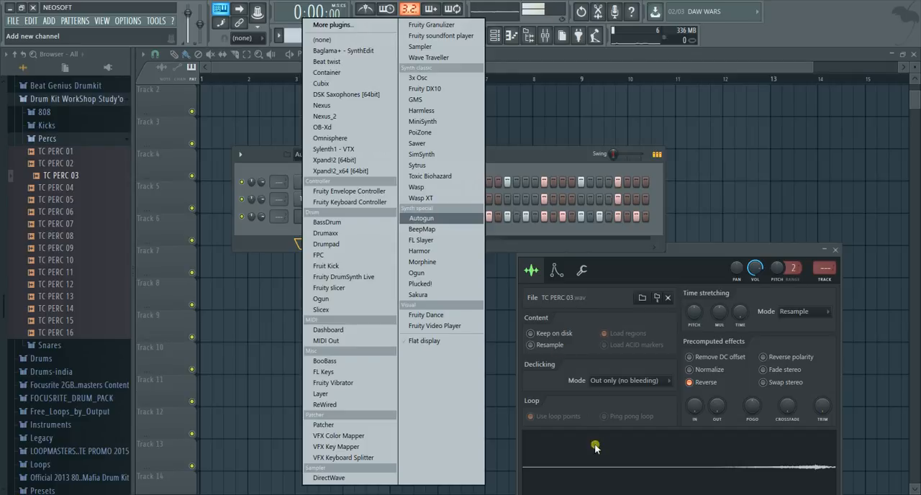
click(690, 461)
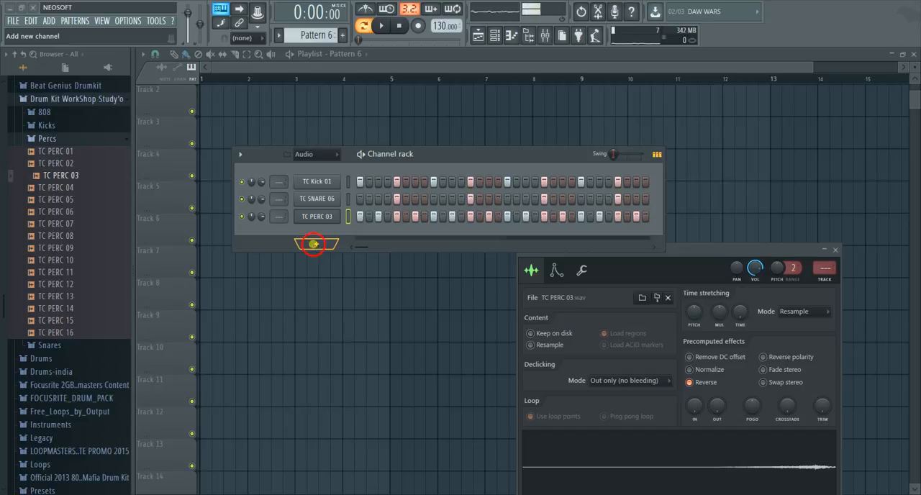
click(314, 243)
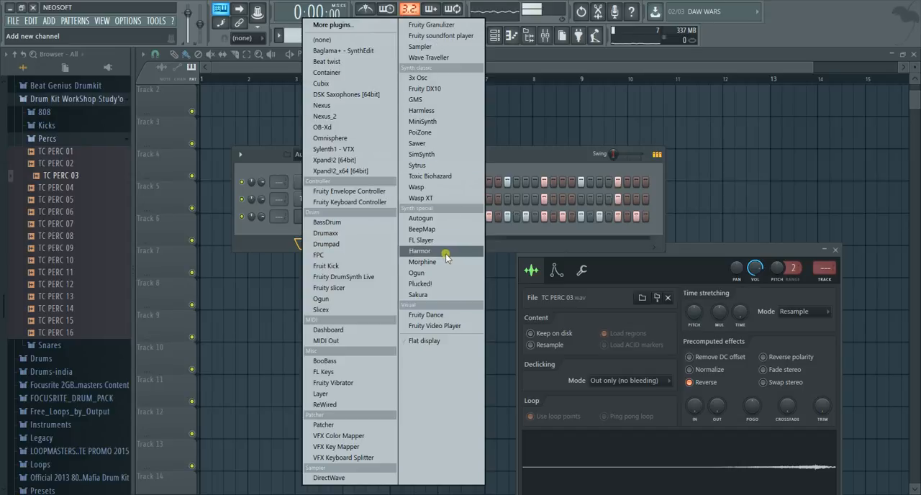
click(444, 295)
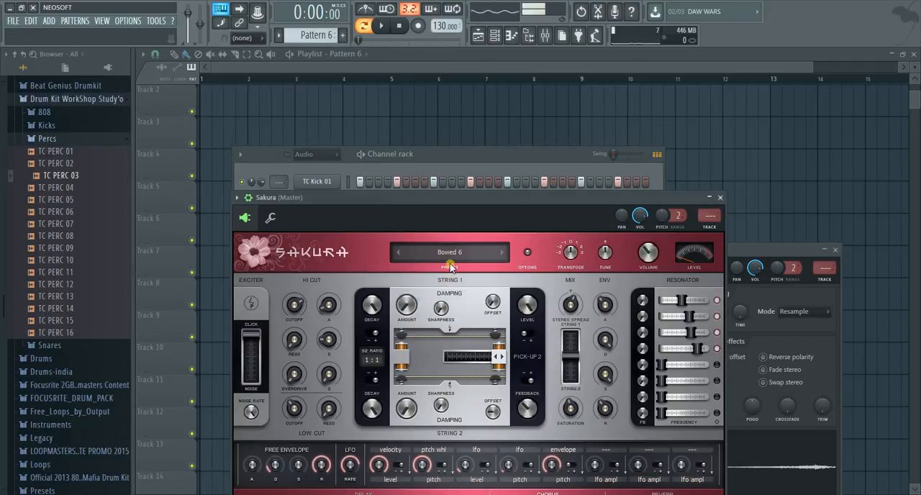
drag(452, 210, 464, 295)
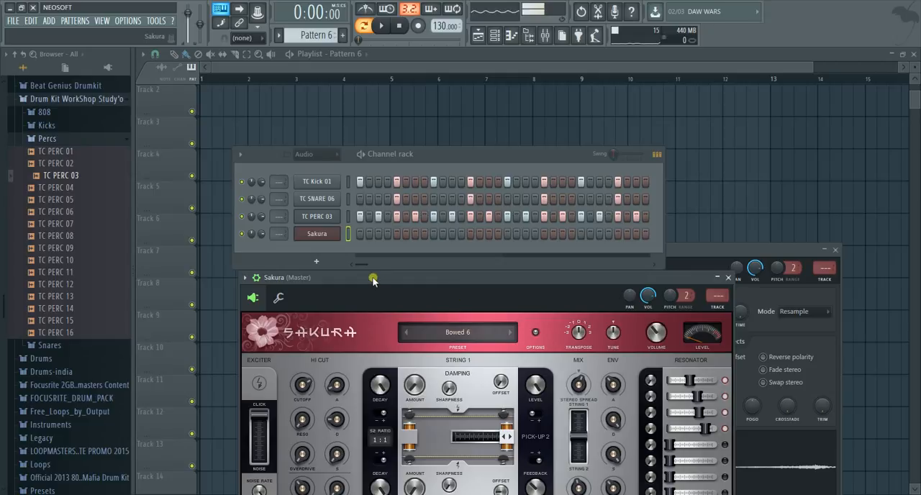
Delete the Sakura channel from the channel rack
right_click(329, 236)
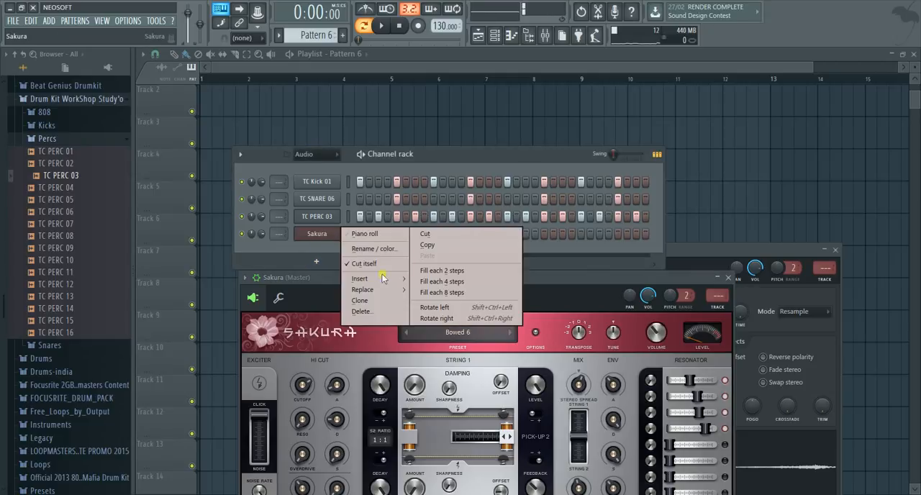
click(389, 314)
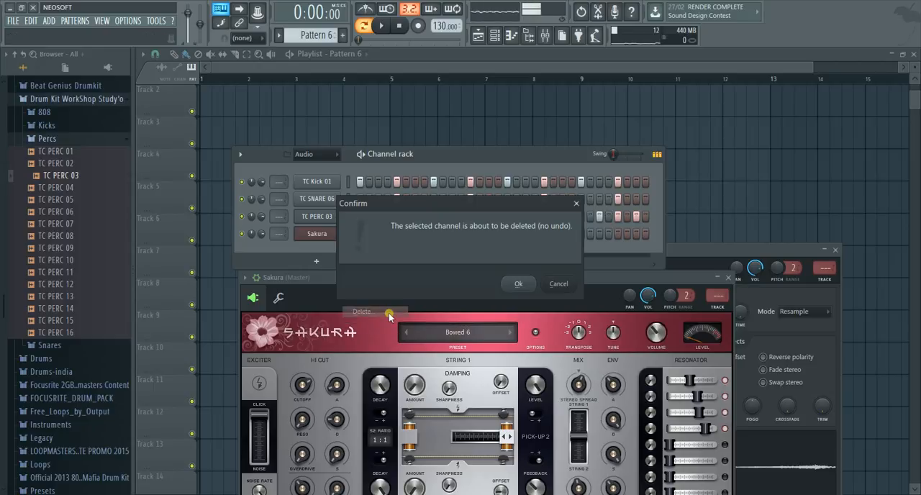
click(522, 285)
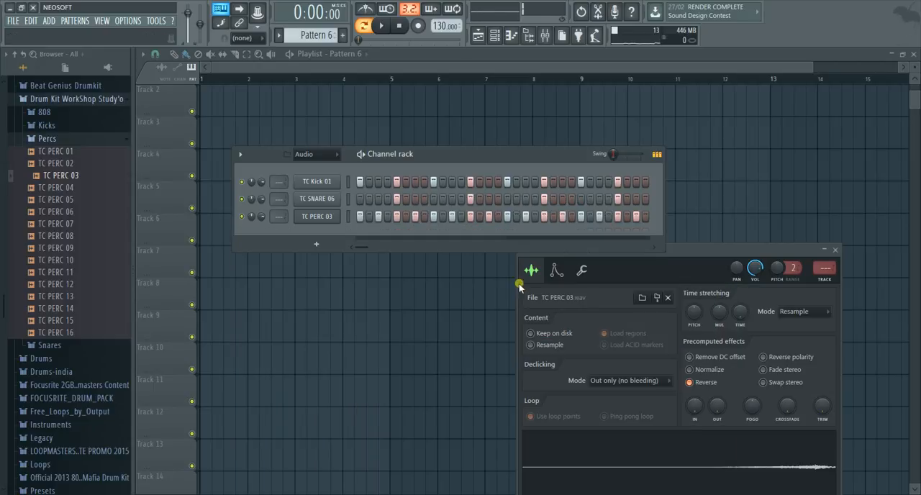
Insert a Sakura channel above TC PERC 03 and rearrange the channel rack and plugin window so both are visible
right_click(325, 220)
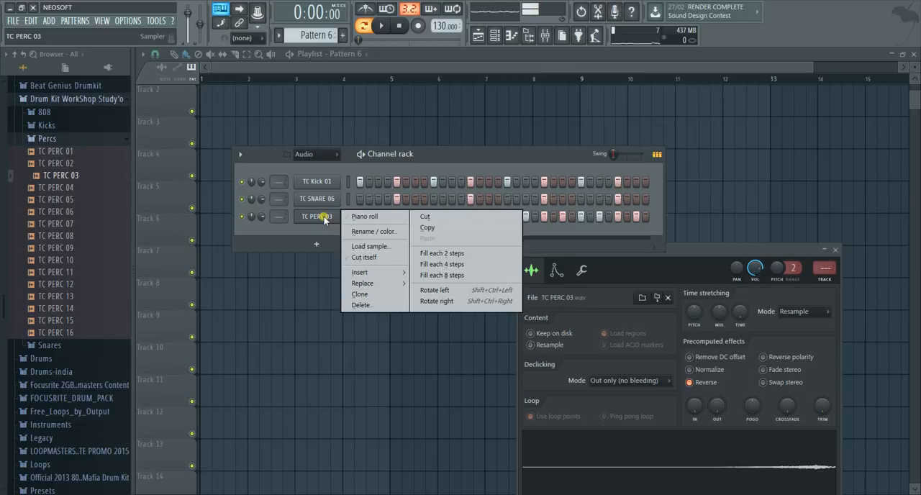
mouse_move(373, 275)
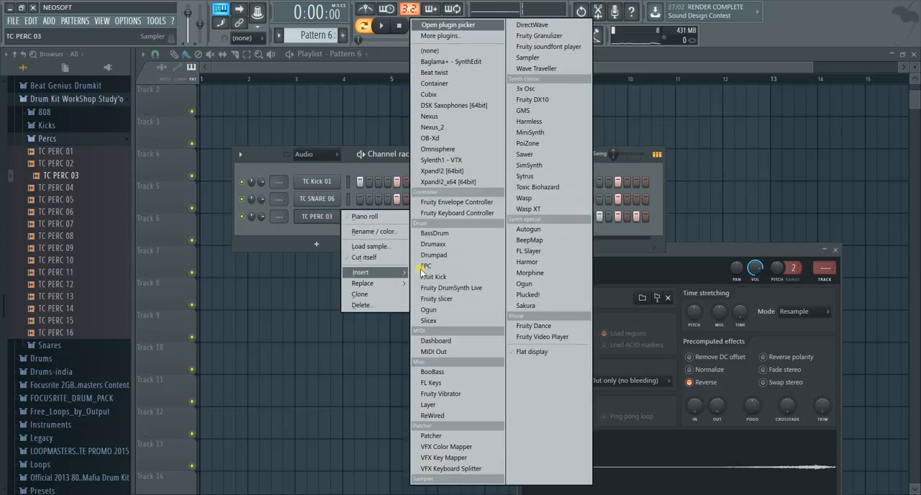
click(551, 306)
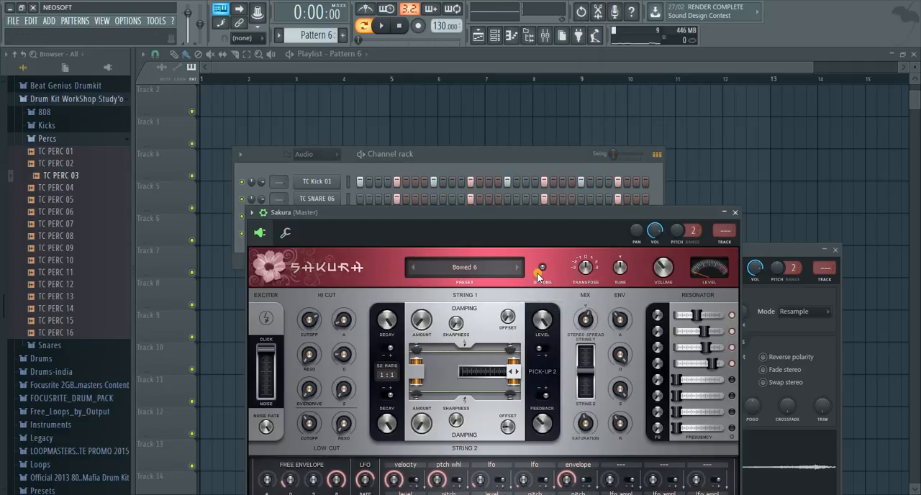
drag(482, 214, 276, 307)
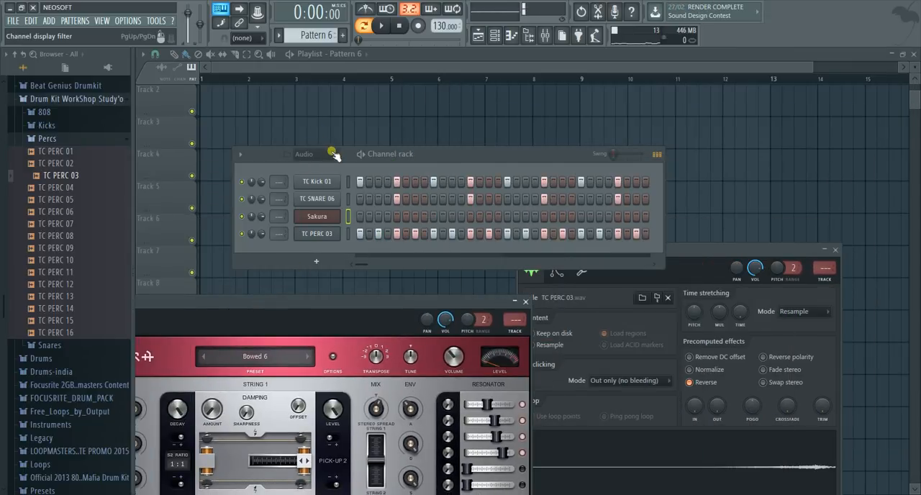
drag(358, 154, 577, 47)
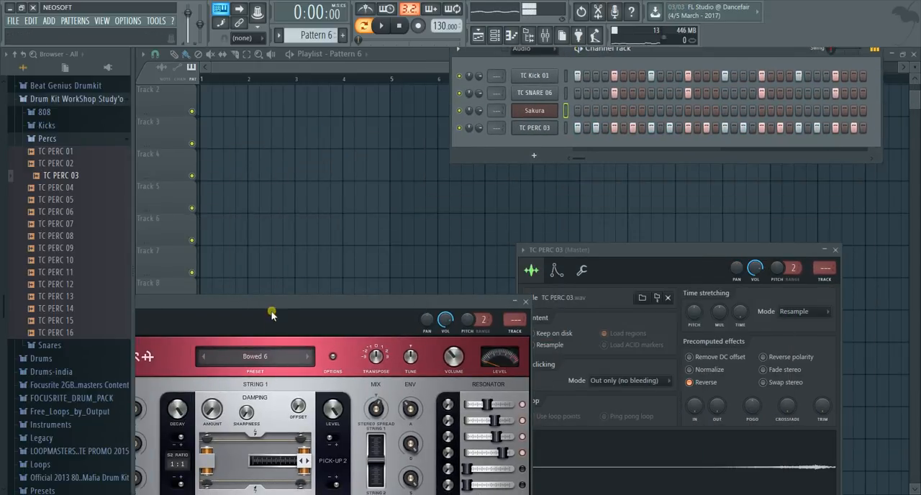
drag(272, 315, 411, 176)
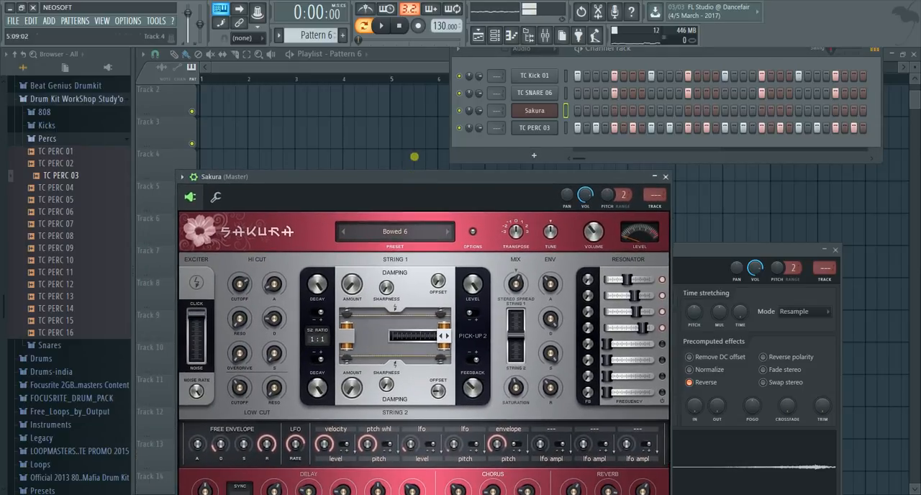
Open the piano roll of the Sakura channel and show more bars of its grid
right_click(551, 115)
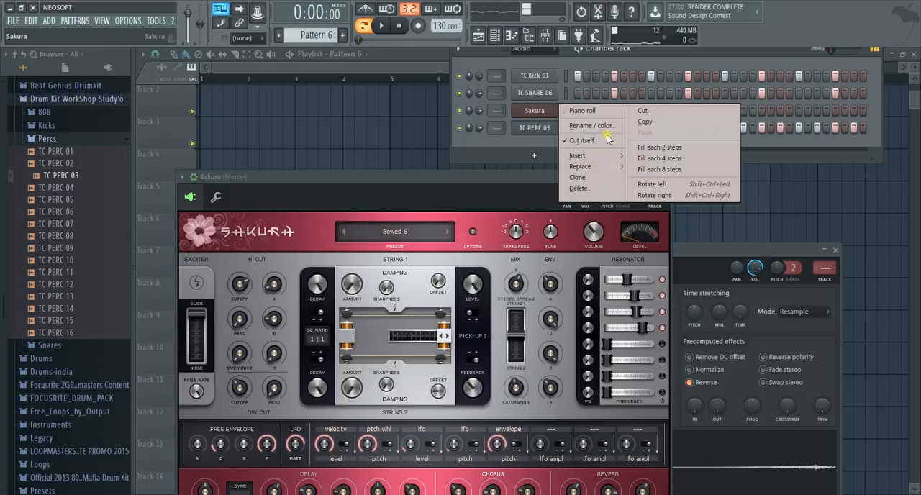
mouse_move(618, 160)
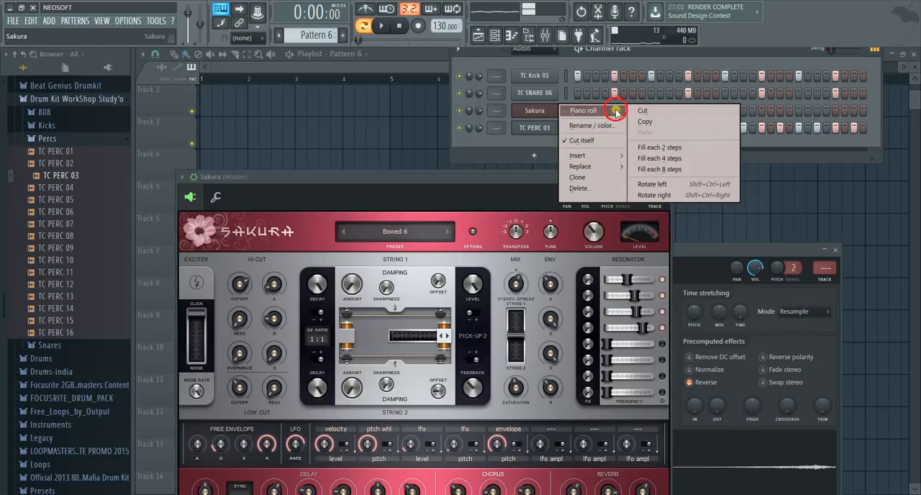
click(597, 110)
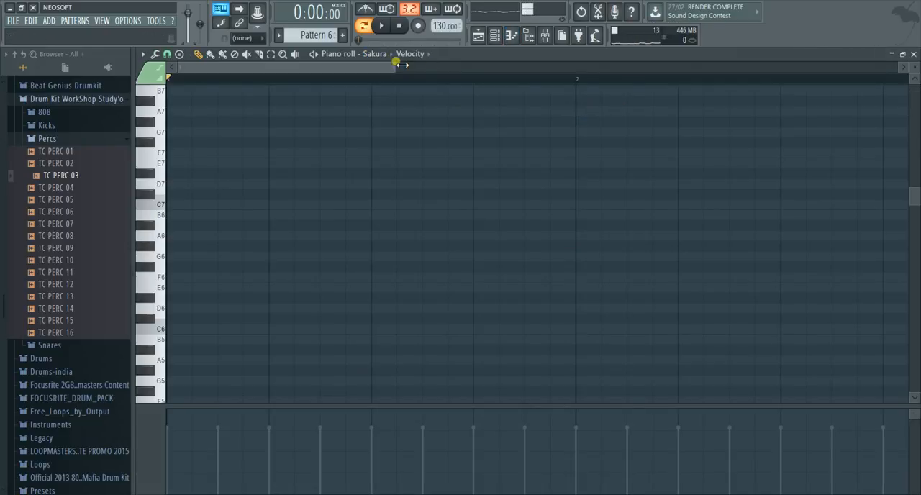
drag(395, 66, 834, 69)
scroll(473, 256, down, 3)
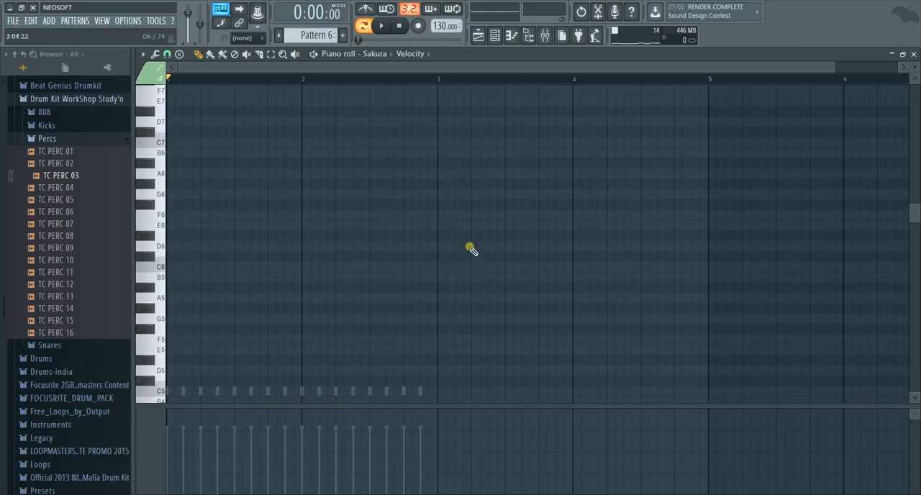
Bring back the channel rack and close the Sakura piano roll through the channel's options
click(496, 35)
right_click(535, 112)
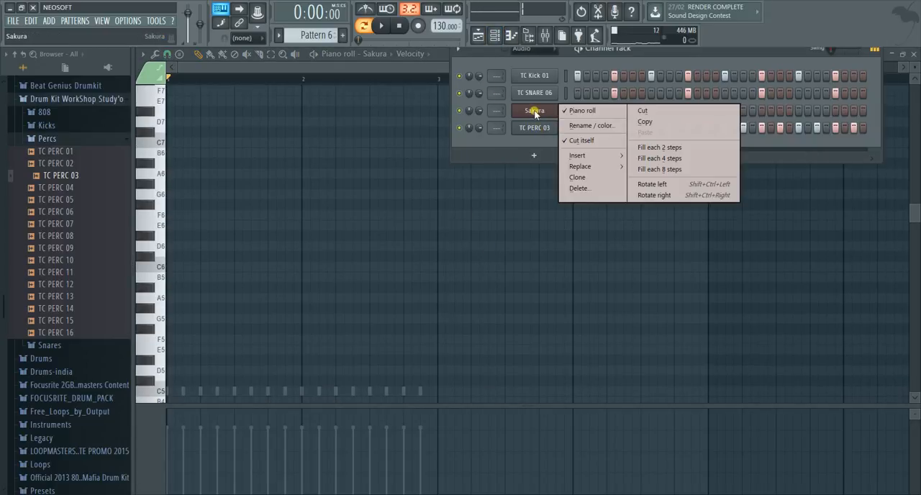
mouse_move(586, 161)
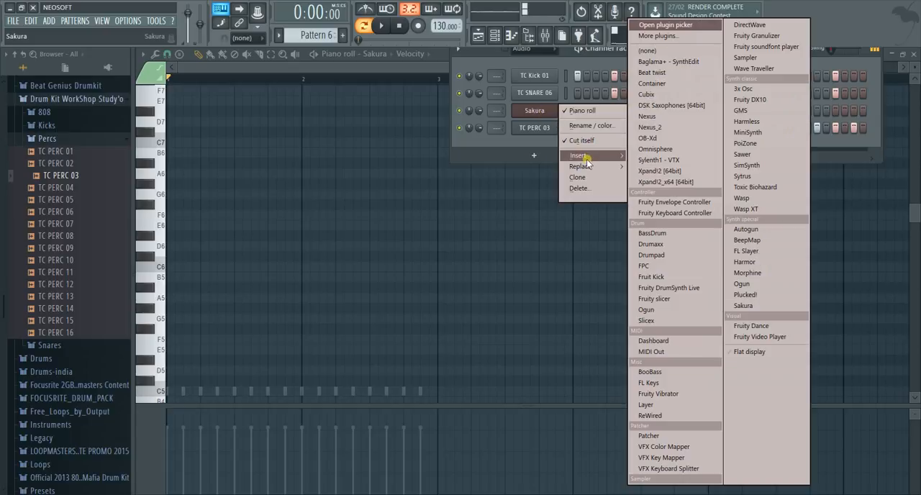
mouse_move(581, 108)
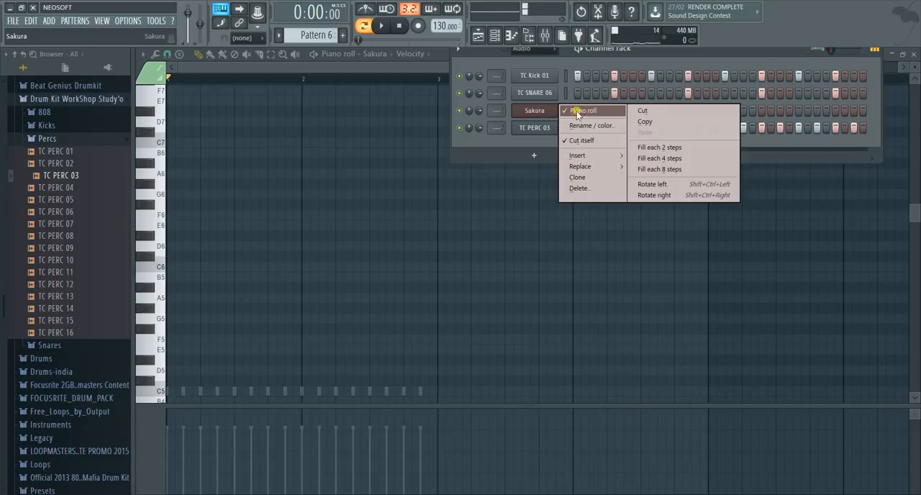
click(536, 113)
right_click(535, 112)
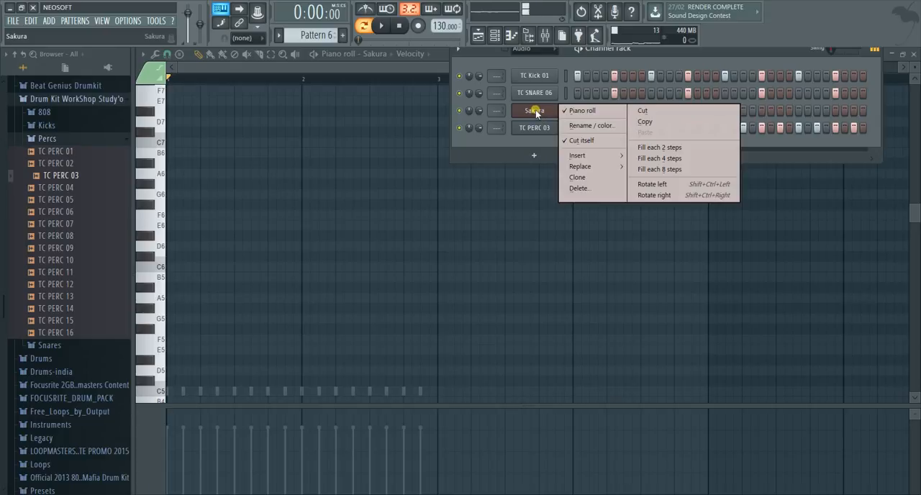
click(575, 113)
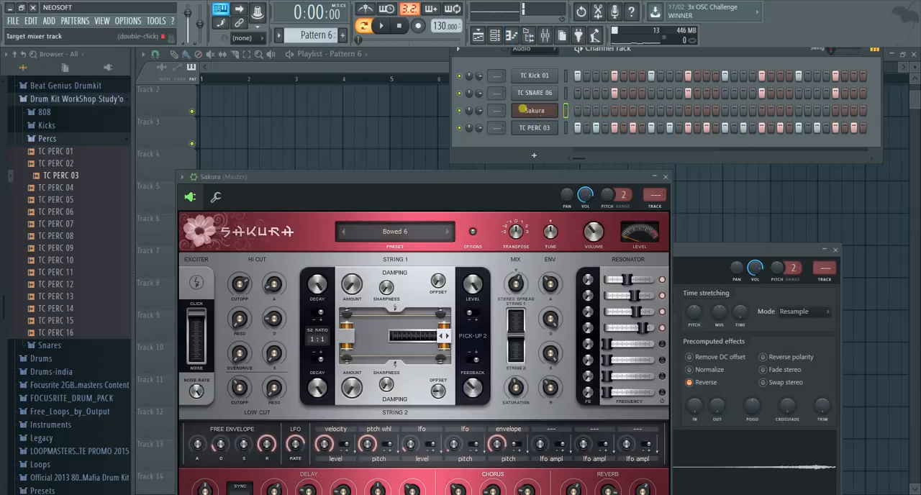
Open the Sakura piano roll and place two-step notes G#6, B6, A6 and C#7 across bar 1
right_click(570, 111)
click(570, 110)
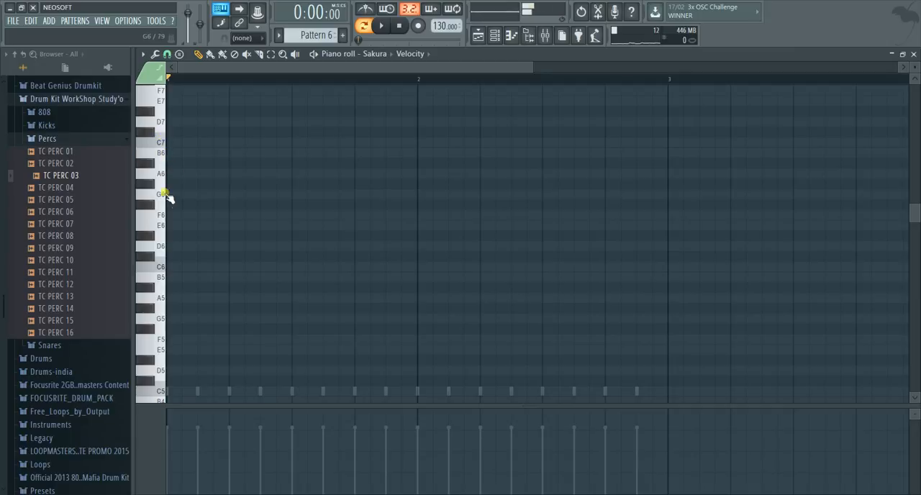
mouse_move(160, 233)
mouse_down()
mouse_move(166, 273)
mouse_move(162, 167)
mouse_move(169, 203)
mouse_up()
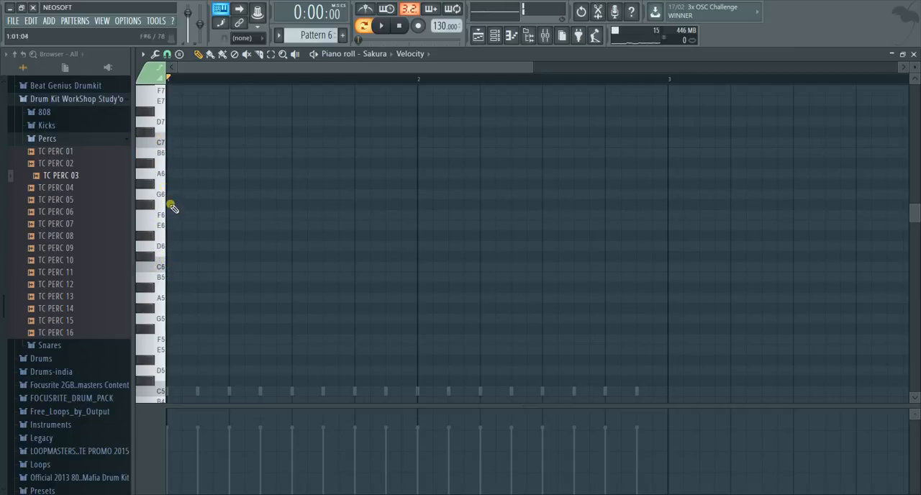
click(174, 185)
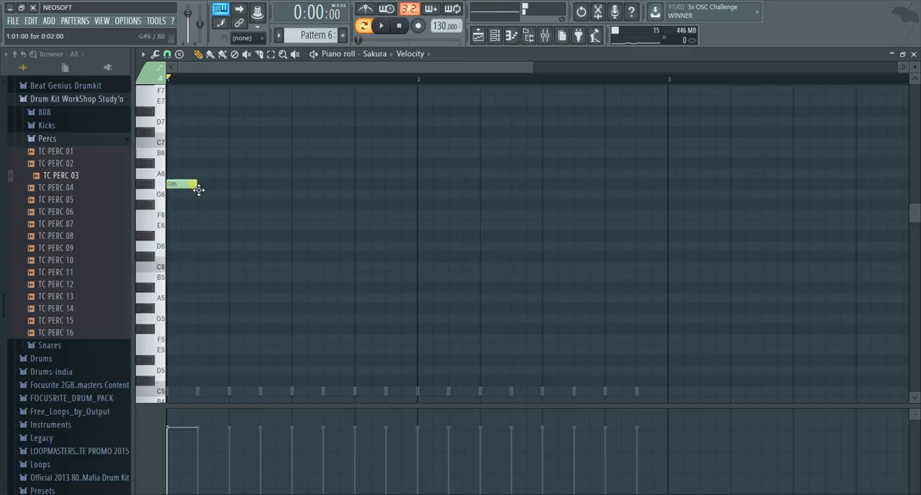
click(214, 154)
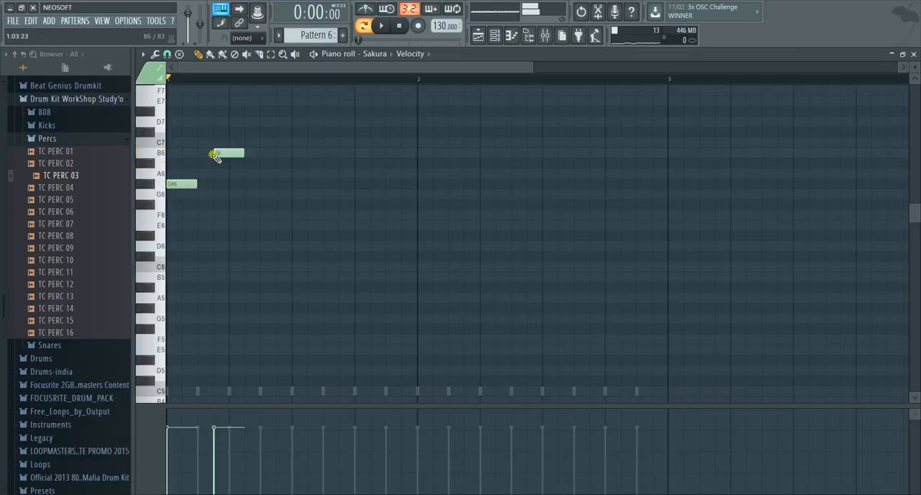
click(324, 175)
click(389, 132)
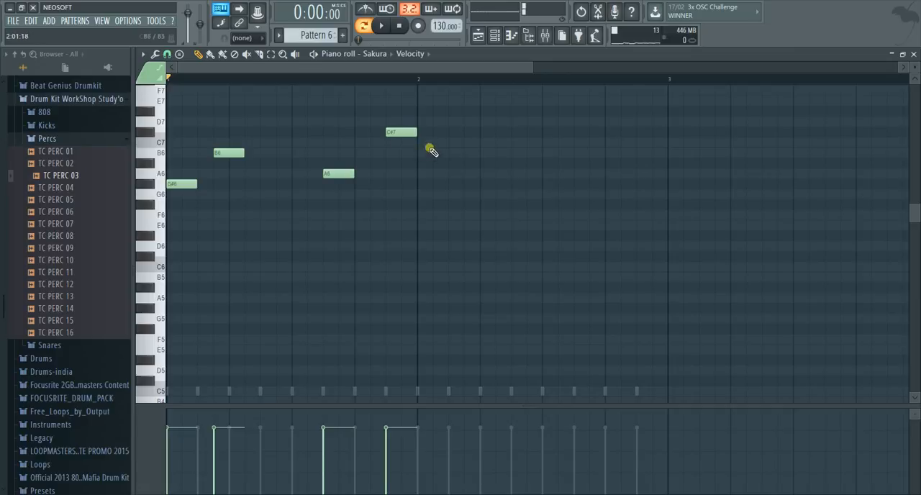
Add a D#7 note in bar 2, shorten it to one step, and place one-step notes C7, A#6 and G6 after it
click(435, 112)
drag(466, 113, 450, 113)
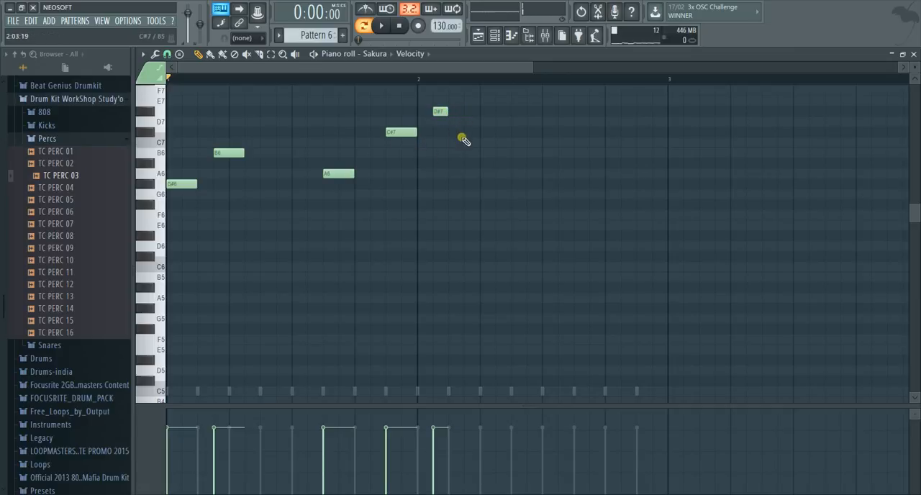
click(466, 142)
click(483, 163)
click(526, 193)
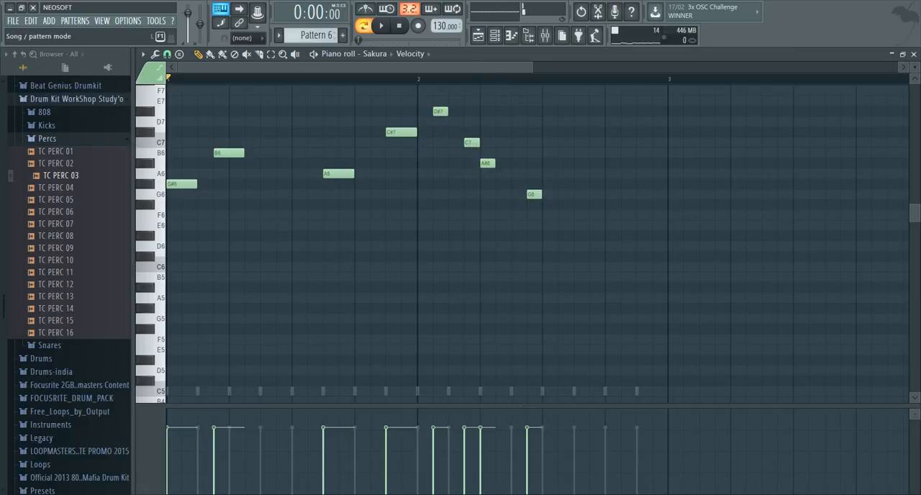
Play the pattern with the Sakura melody and view its notes in the channel rack
click(382, 26)
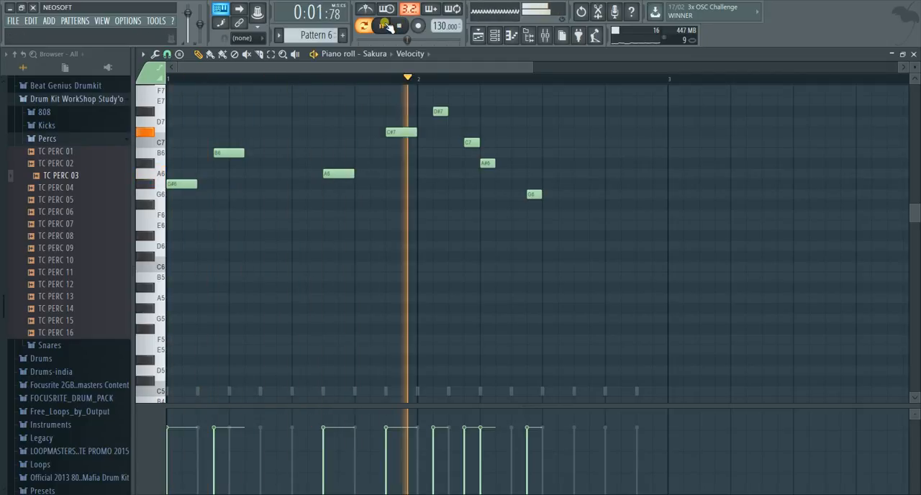
click(386, 26)
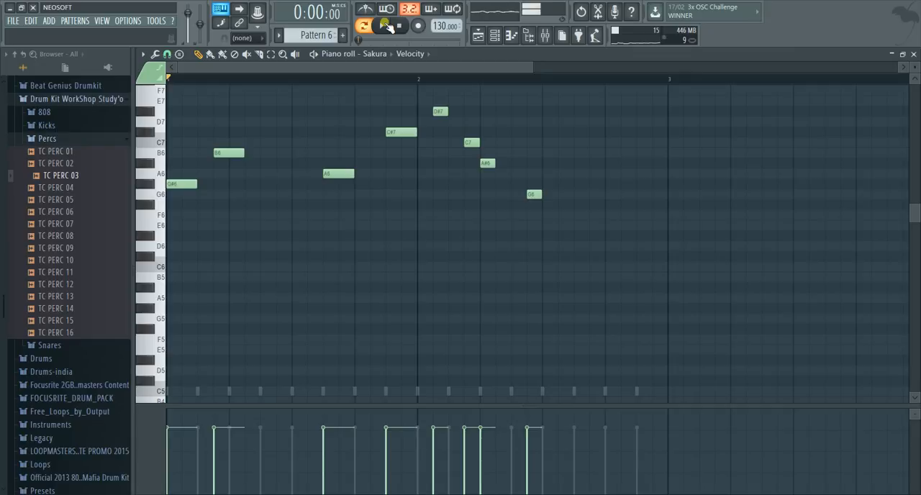
click(496, 36)
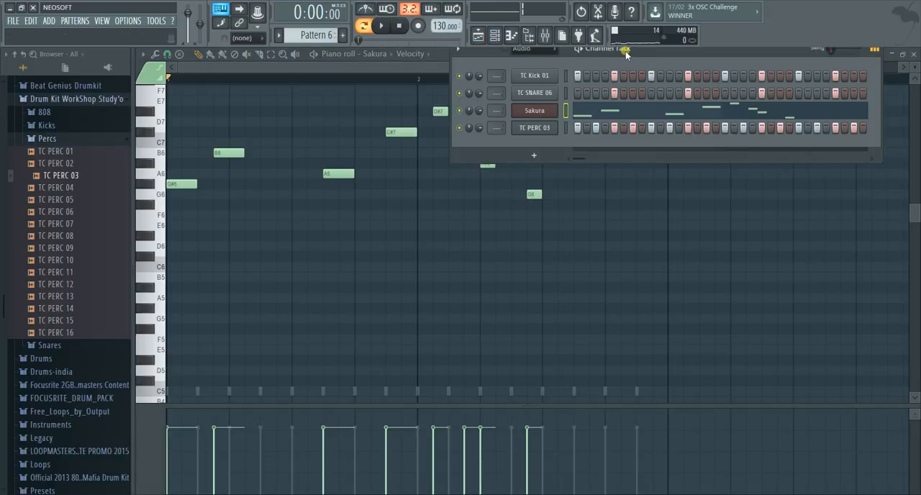
drag(626, 57, 487, 141)
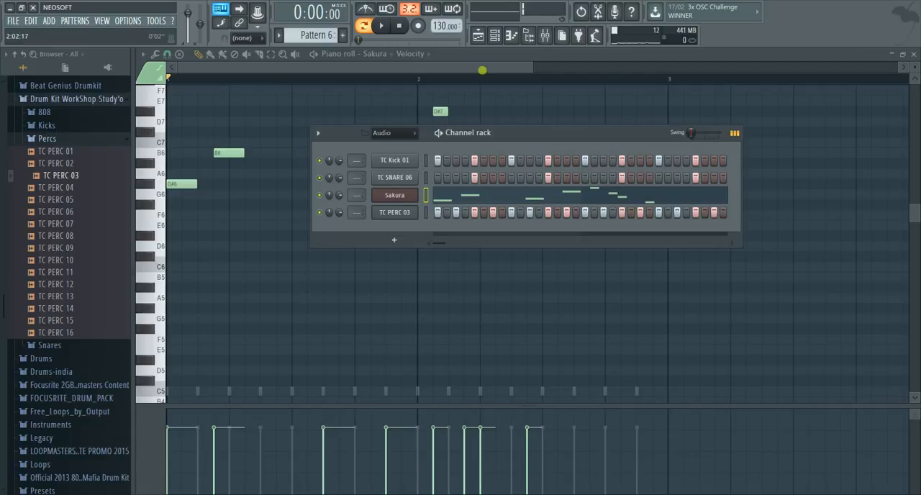
drag(530, 68, 569, 67)
scroll(405, 229, up, 2)
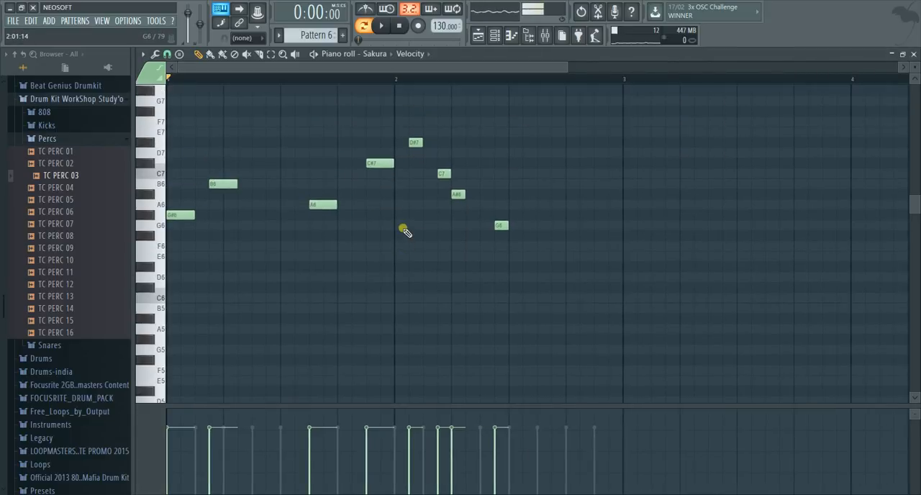
Delete all the Sakura melody notes from the piano roll and clear the selection
key(ctrl+a)
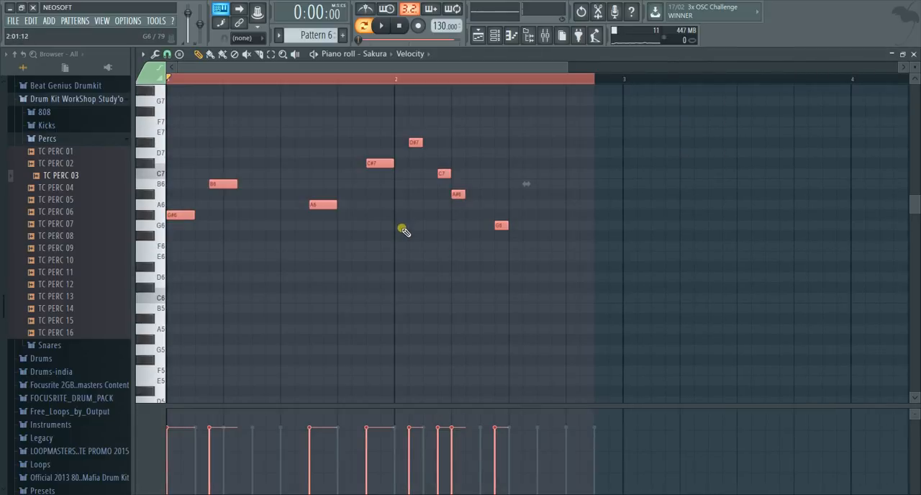
key(Delete)
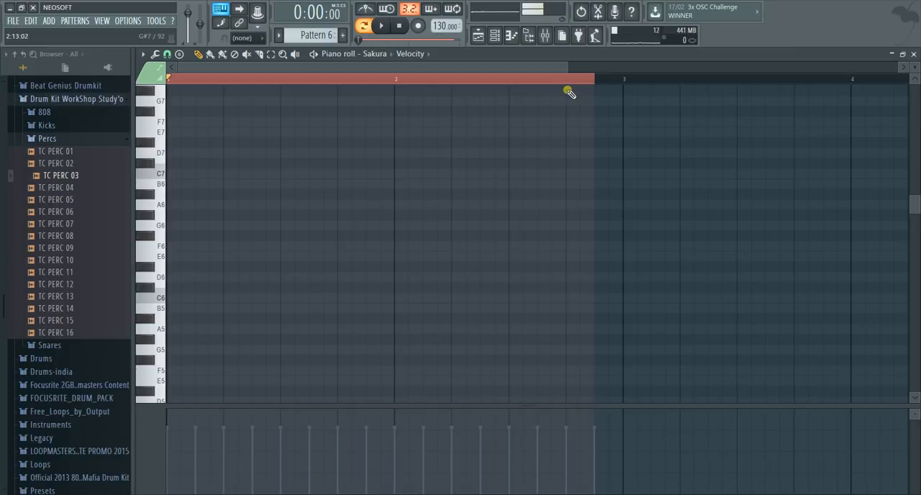
key(ctrl+d)
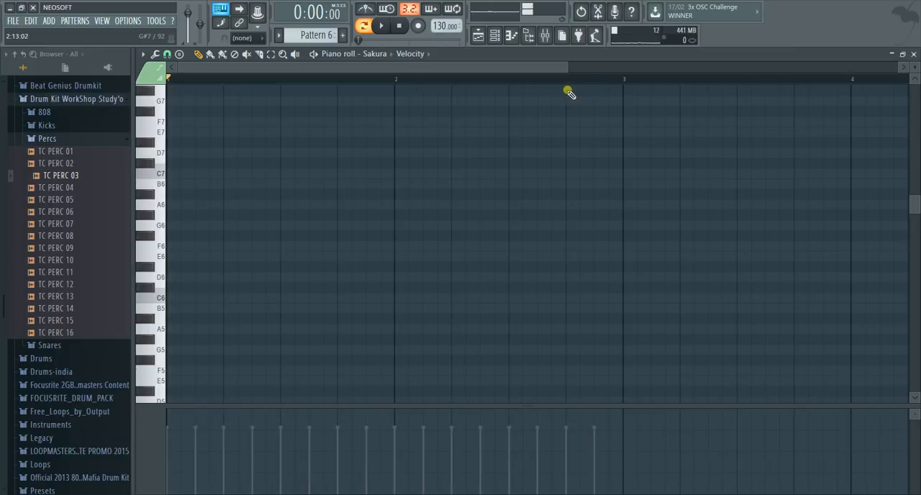
Place one-step notes C7, E7 and C7 on beats 1, 2 and 4 of bar 1
click(171, 174)
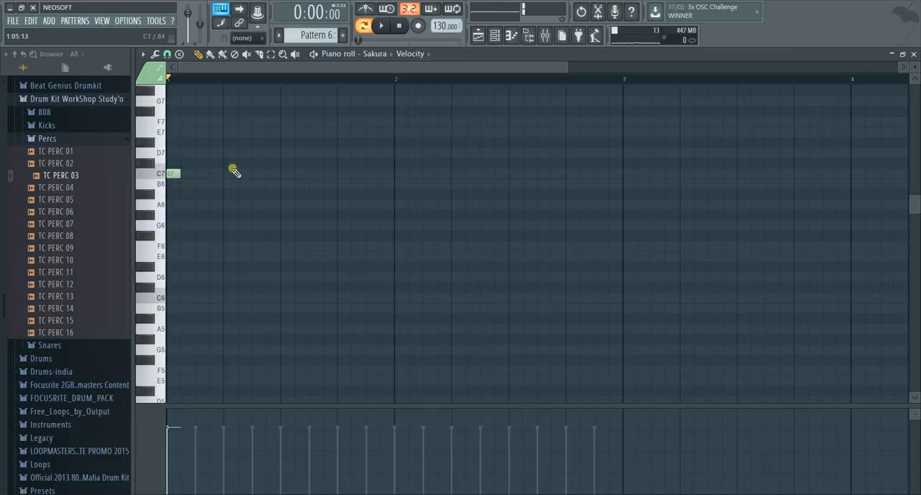
click(220, 133)
click(341, 174)
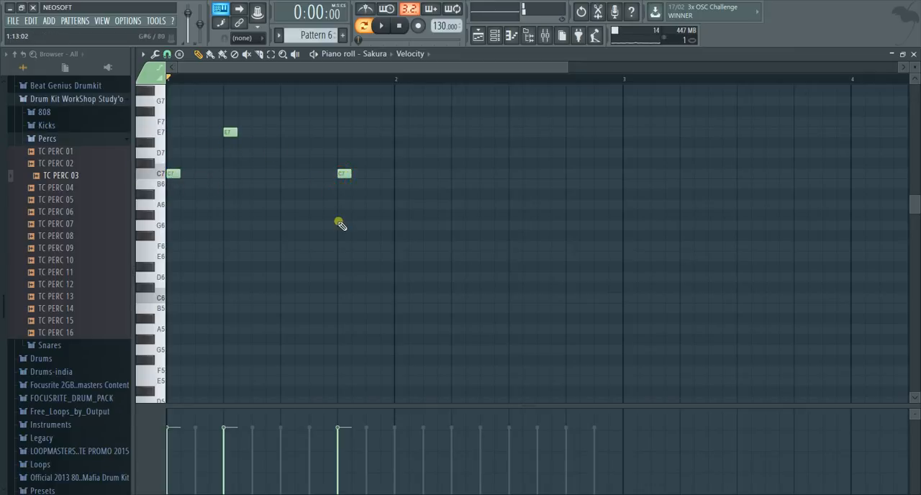
click(351, 177)
right_click(351, 177)
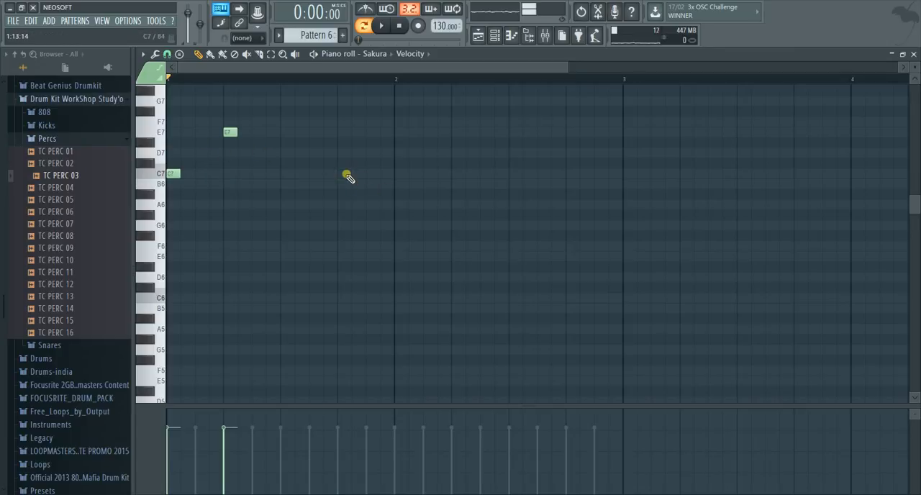
click(342, 175)
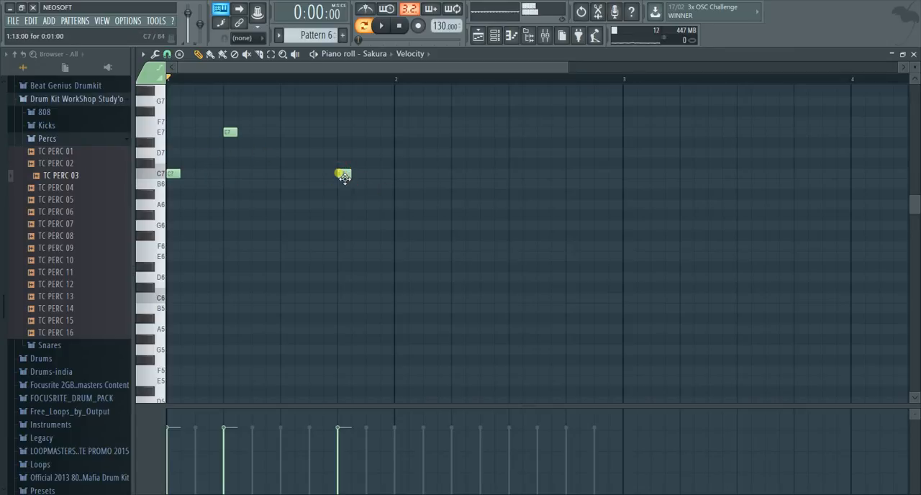
click(397, 176)
right_click(403, 175)
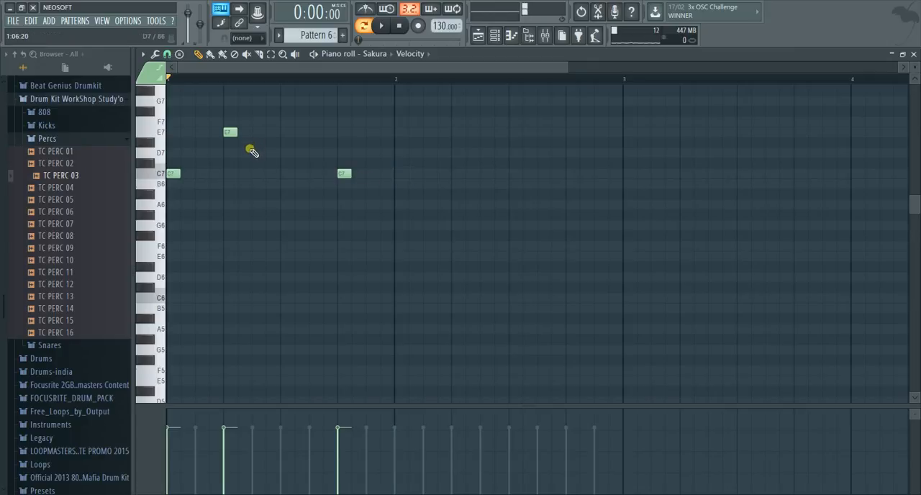
Duplicate the three notes into bar 2, and copy all the notes again starting at beat 3 of bar 2
key(ctrl+a)
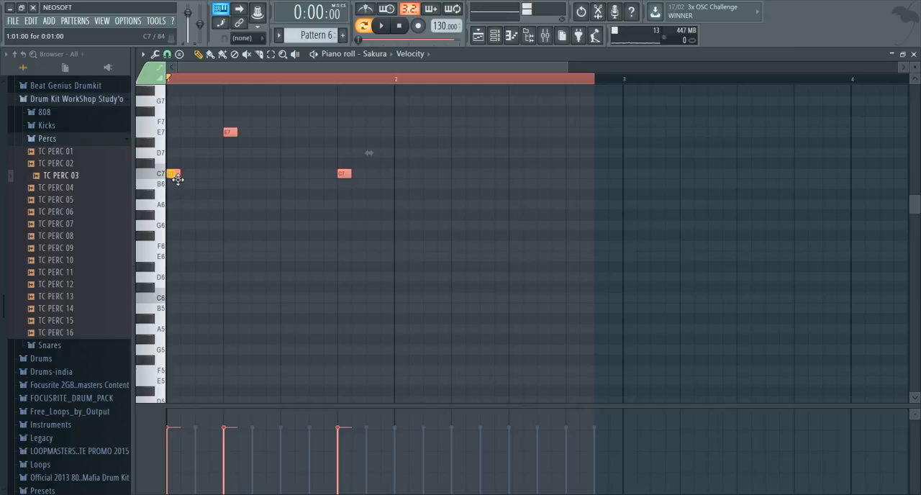
drag(178, 179, 402, 182)
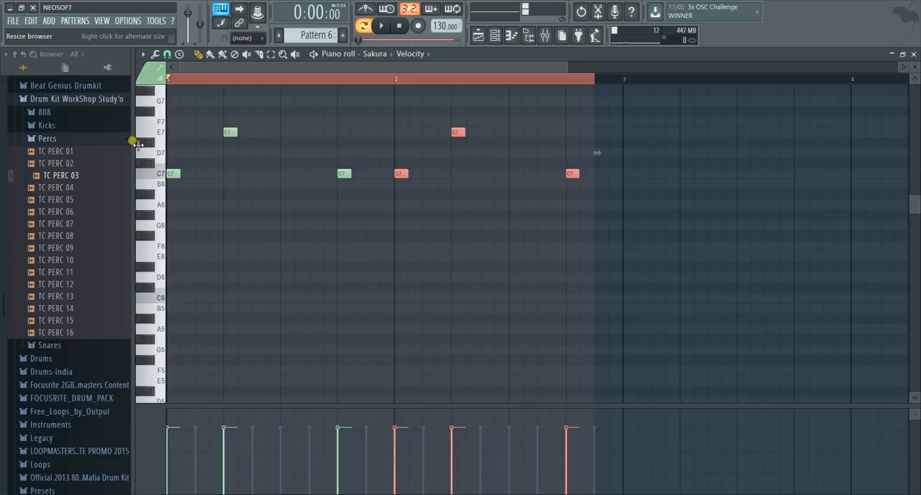
key(ctrl+a)
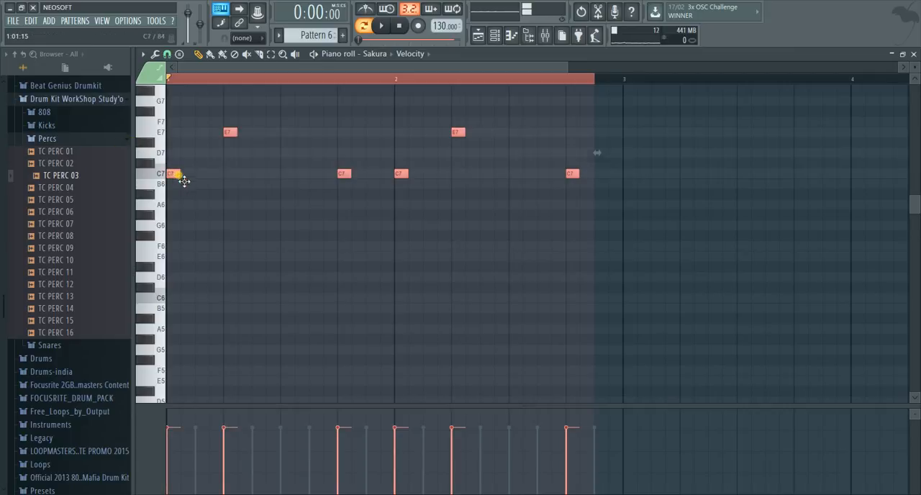
drag(184, 181, 515, 168)
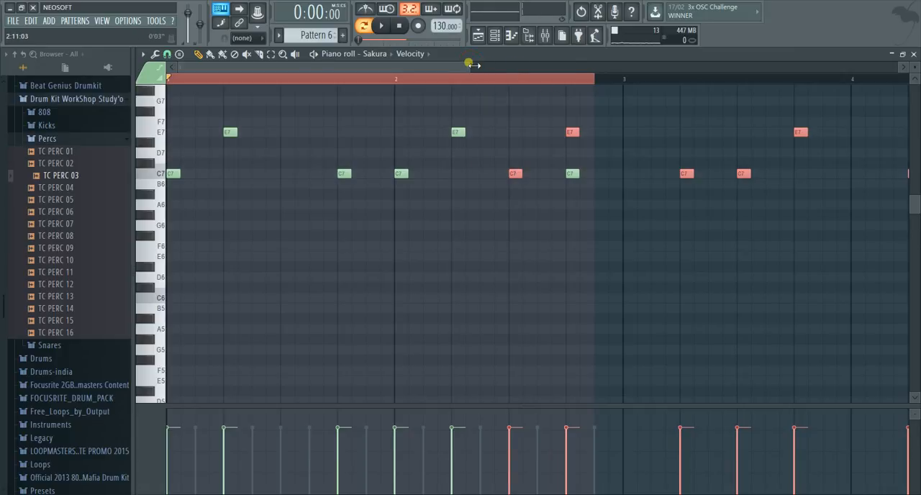
Delete the copied notes in bars 3 and 4, keeping the melody within two bars
drag(475, 66, 670, 64)
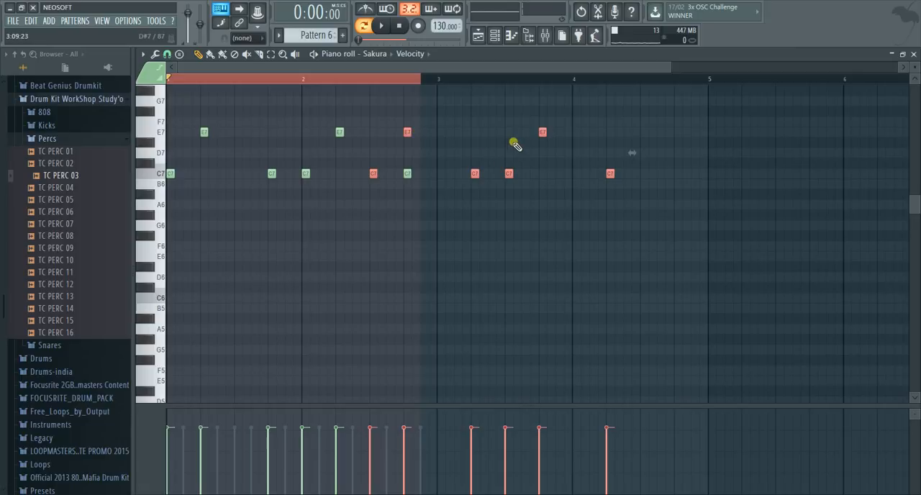
click(514, 142)
right_click(542, 133)
right_click(510, 173)
right_click(475, 174)
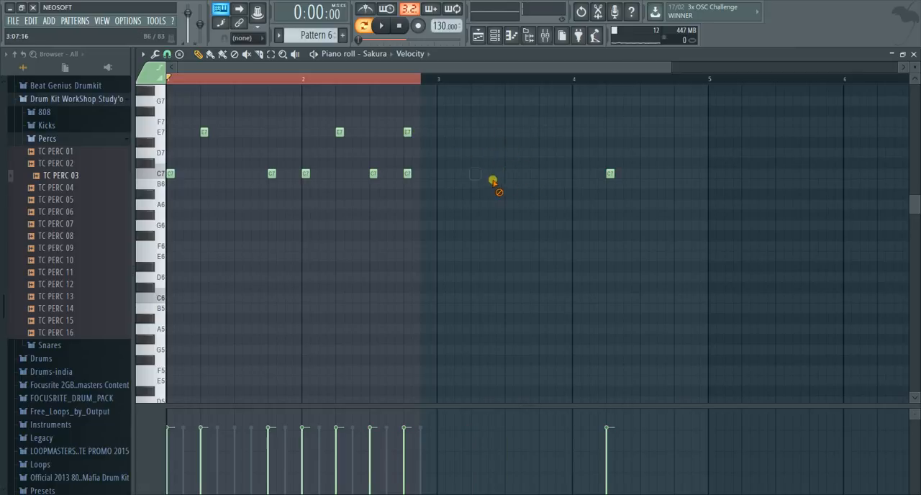
right_click(610, 174)
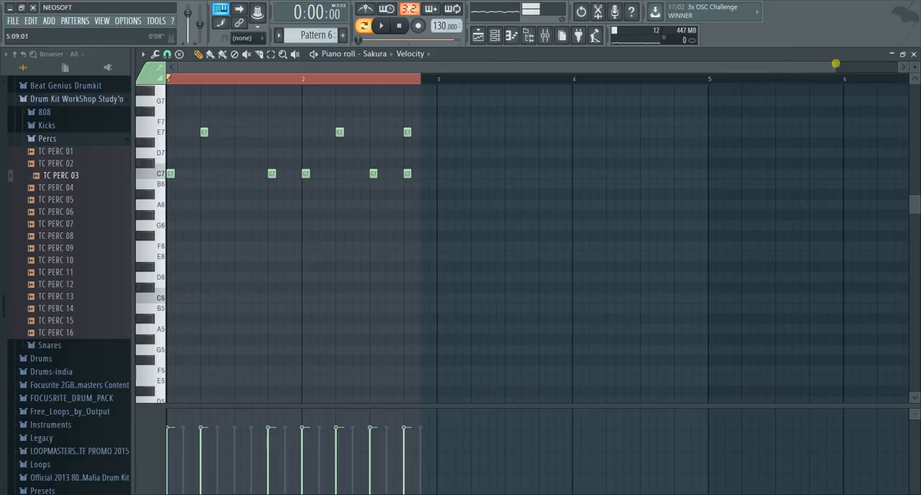
Play the pattern with the new Sakura notes and view them in the channel rack
drag(837, 65, 693, 66)
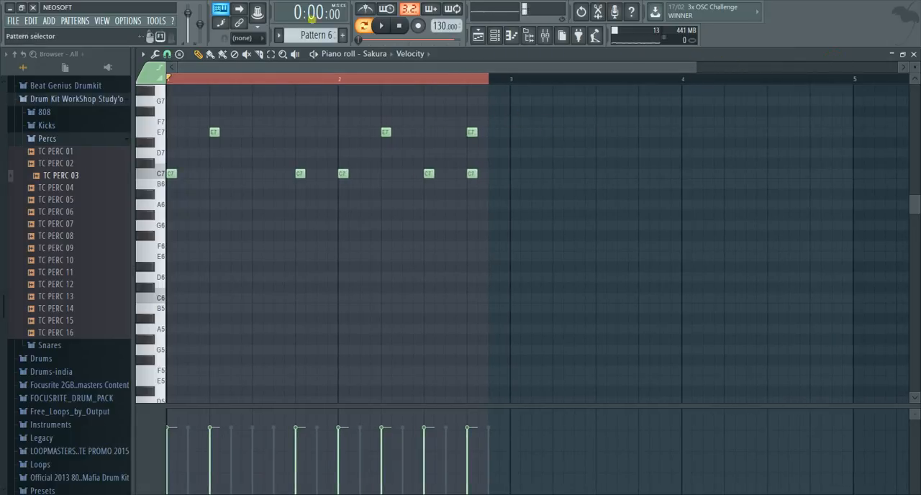
key(space)
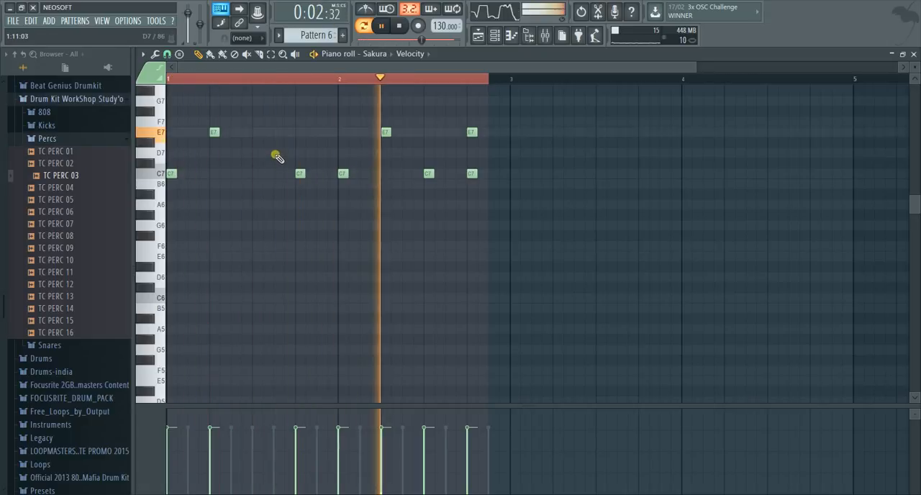
key(space)
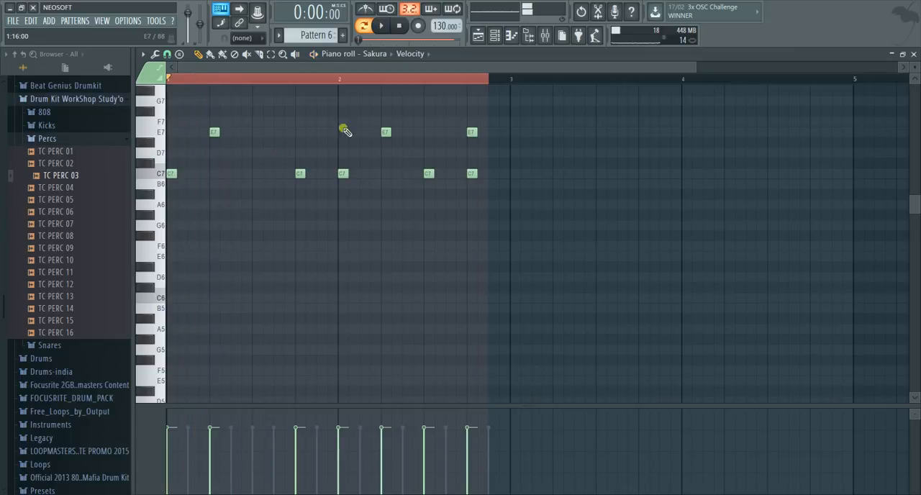
click(494, 36)
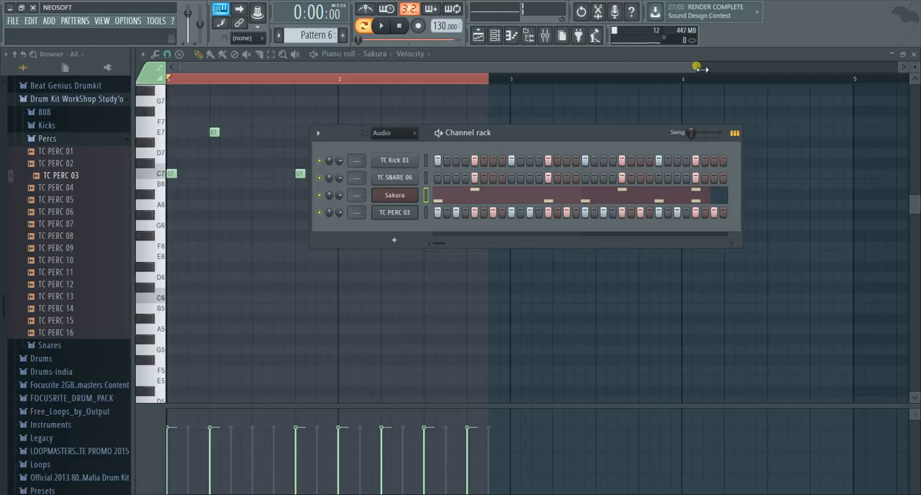
Open the Playlist for Pattern 6
drag(697, 67, 733, 63)
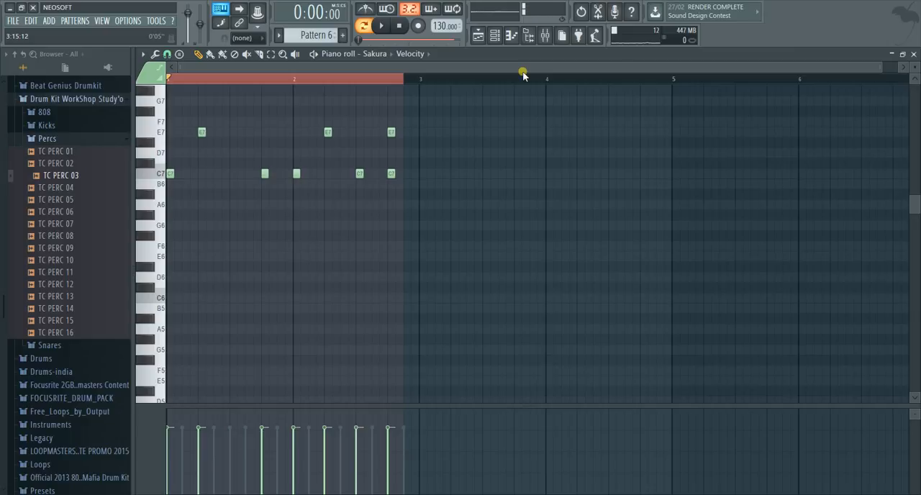
click(478, 35)
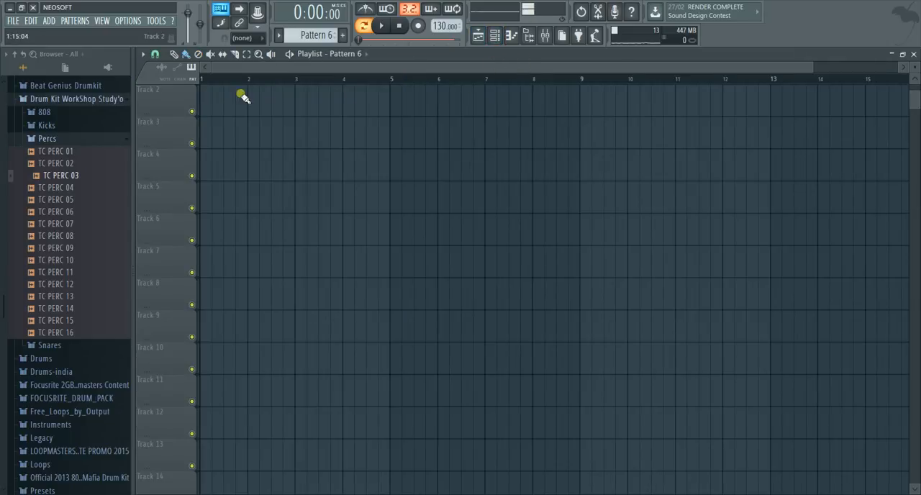